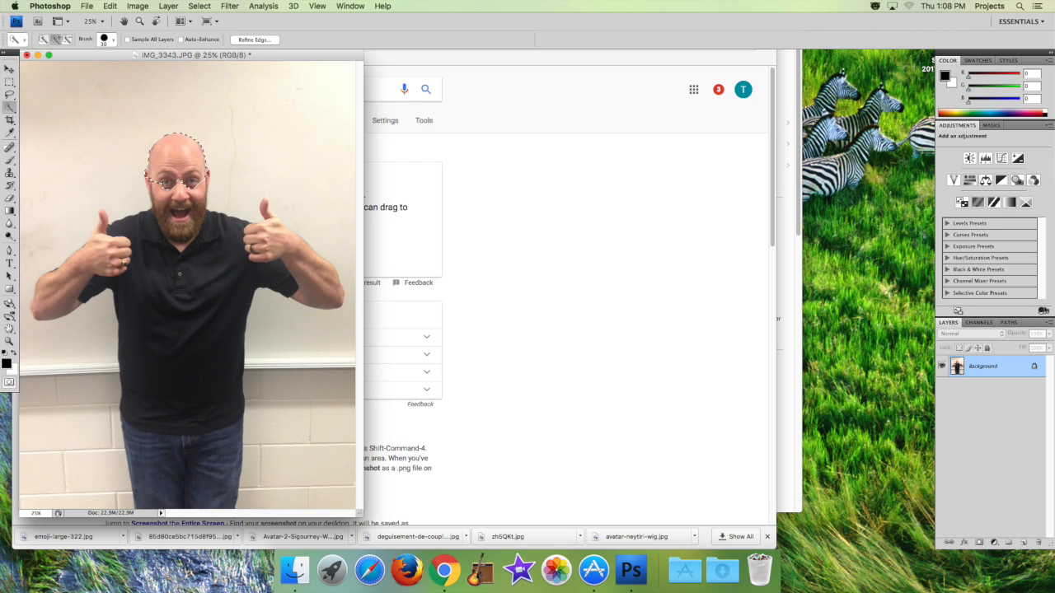
# Extend the head selection down over the face and beard, and copy it to a new layer.
pyautogui.moveTo(178, 182); pyautogui.dragTo(180, 235)
pyautogui.click(168, 6)
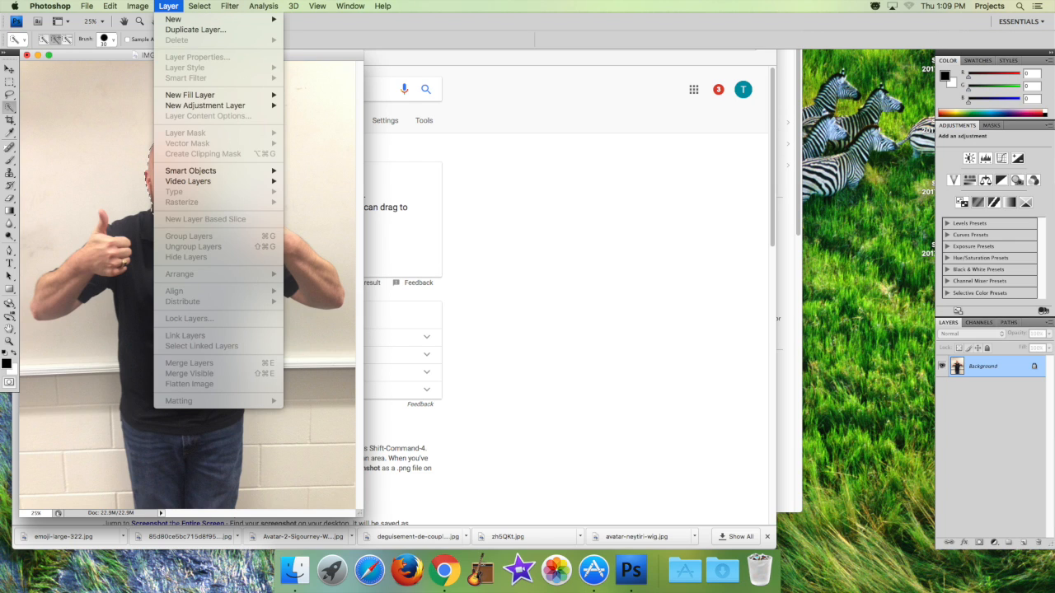
pyautogui.moveTo(173, 19)
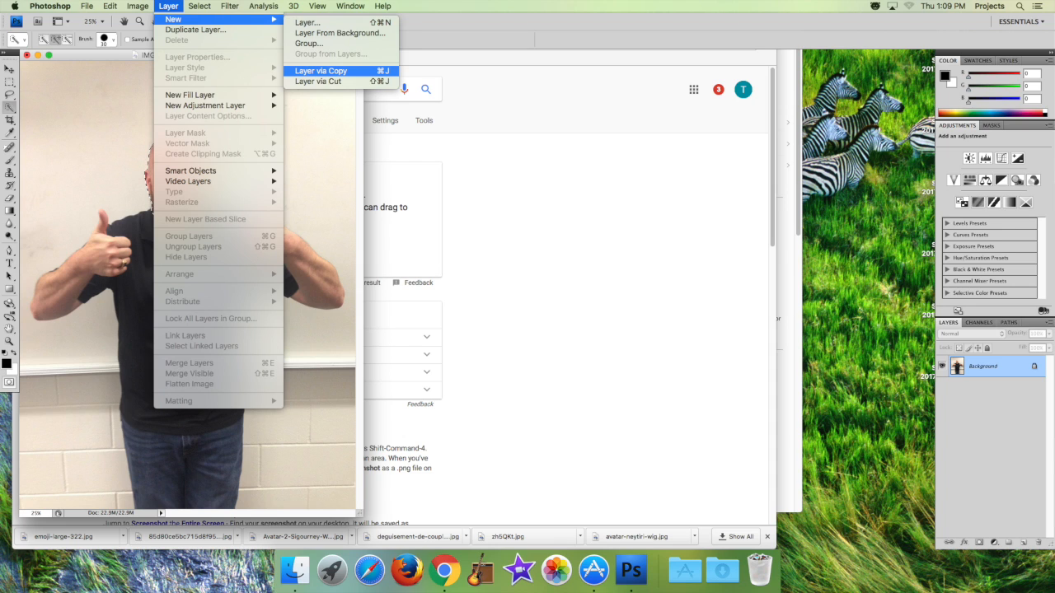
pyautogui.click(320, 71)
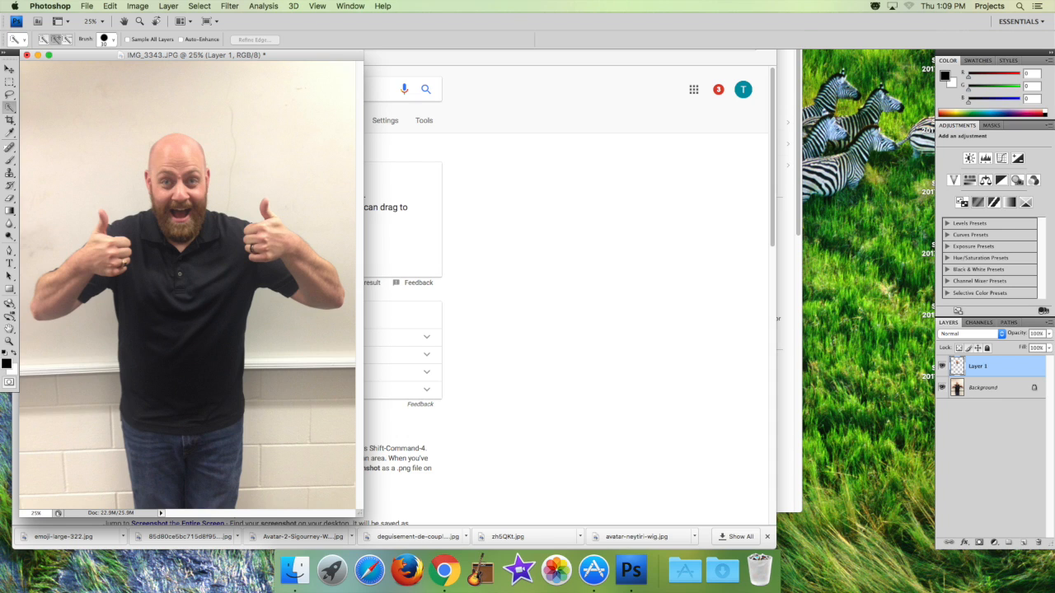
# Delete the Background layer so only the cut-out head remains.
pyautogui.click(984, 387)
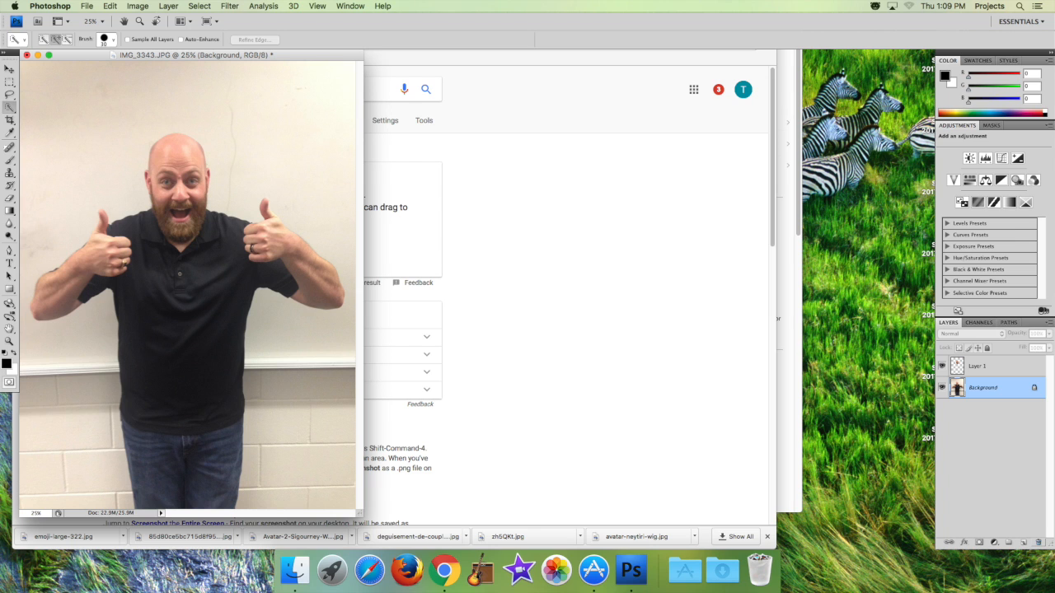
pyautogui.click(1039, 542)
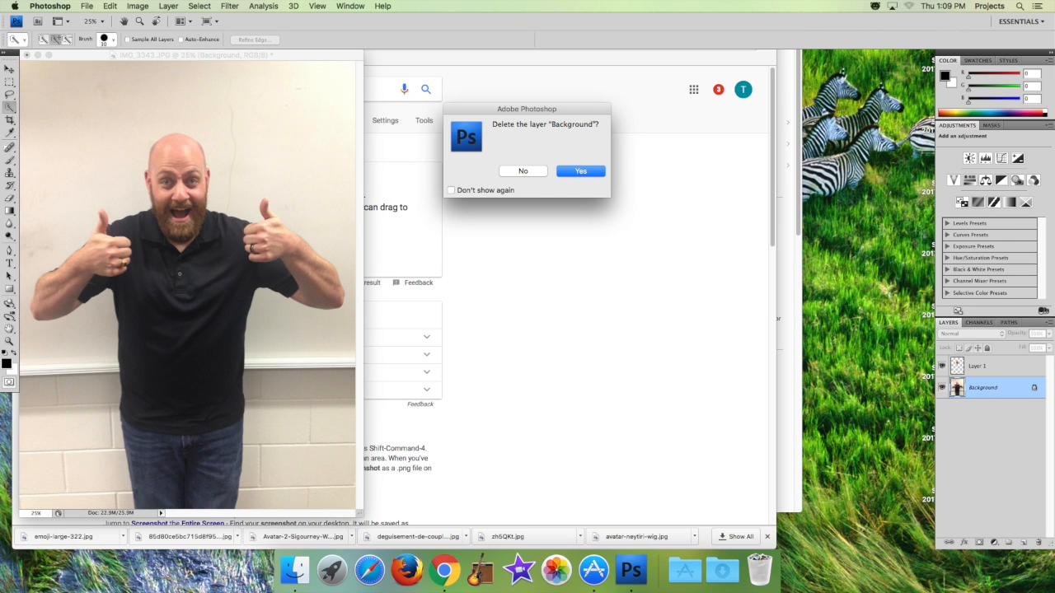
pyautogui.press('Return')
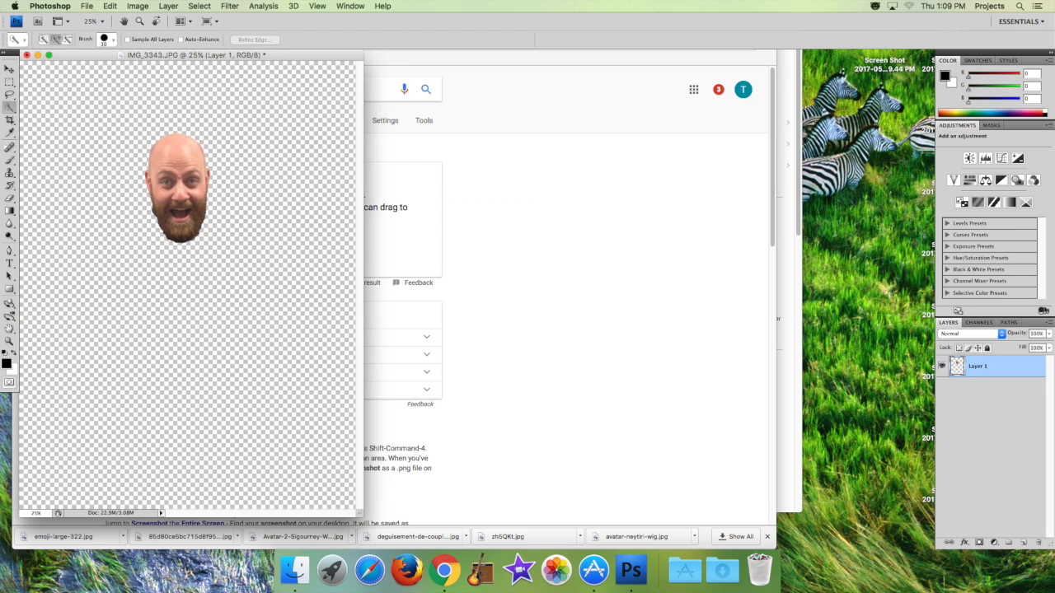
# Scale up the cut-out head to fill most of the canvas and commit the transform.
pyautogui.click(110, 6)
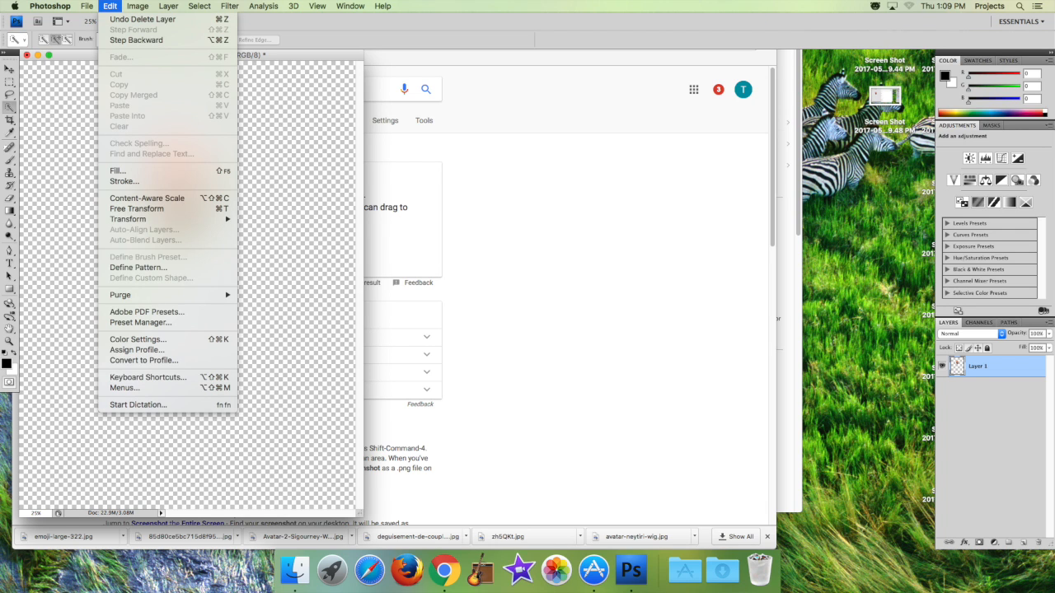
pyautogui.moveTo(132, 219)
pyautogui.click(258, 236)
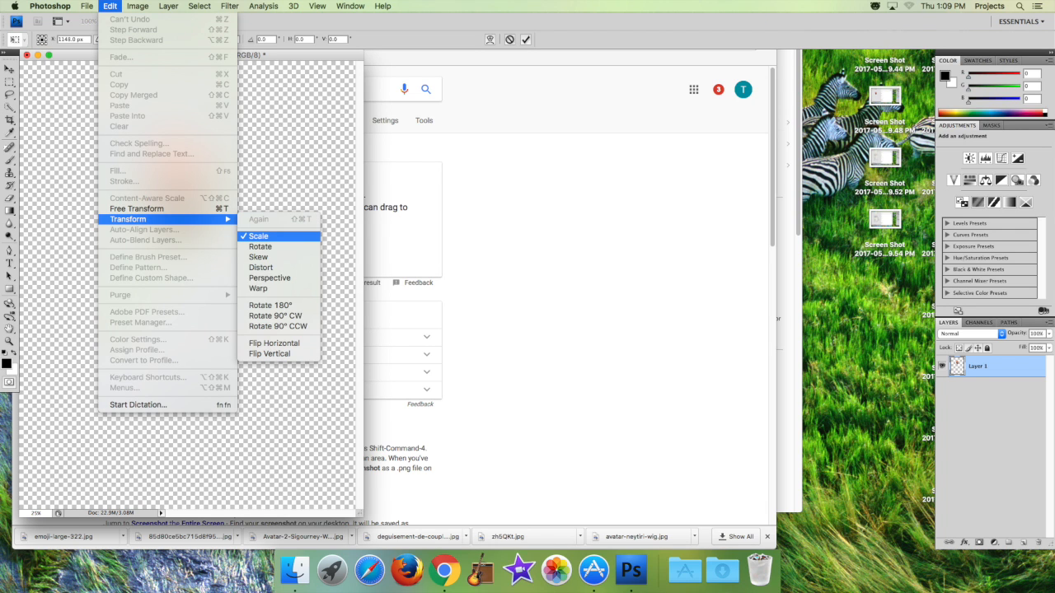
pyautogui.moveTo(209, 242); pyautogui.dragTo(295, 384)
pyautogui.moveTo(143, 132); pyautogui.dragTo(72, 90)
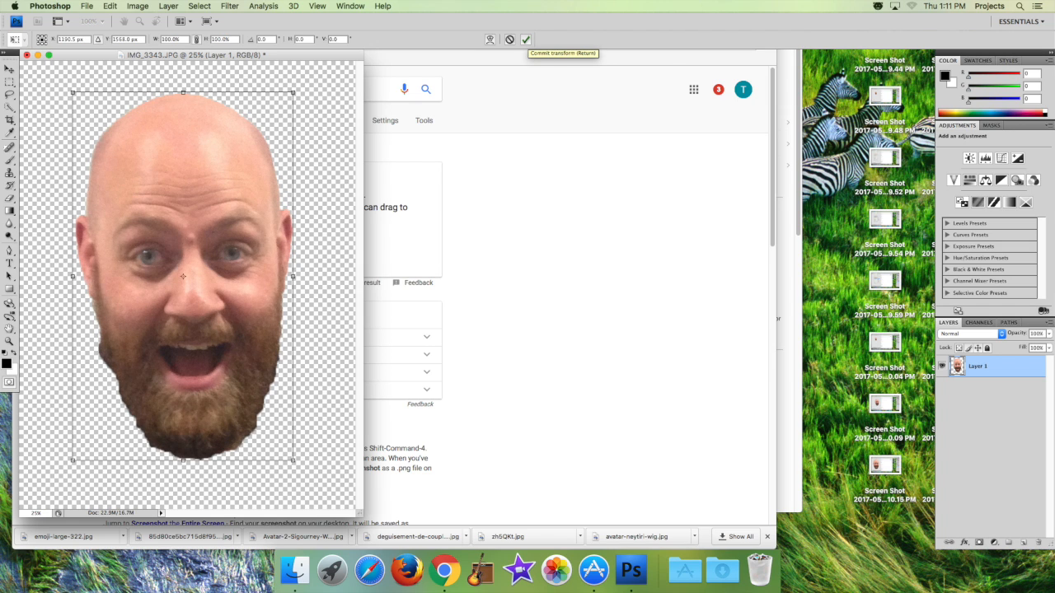
pyautogui.click(526, 39)
pyautogui.press('w')
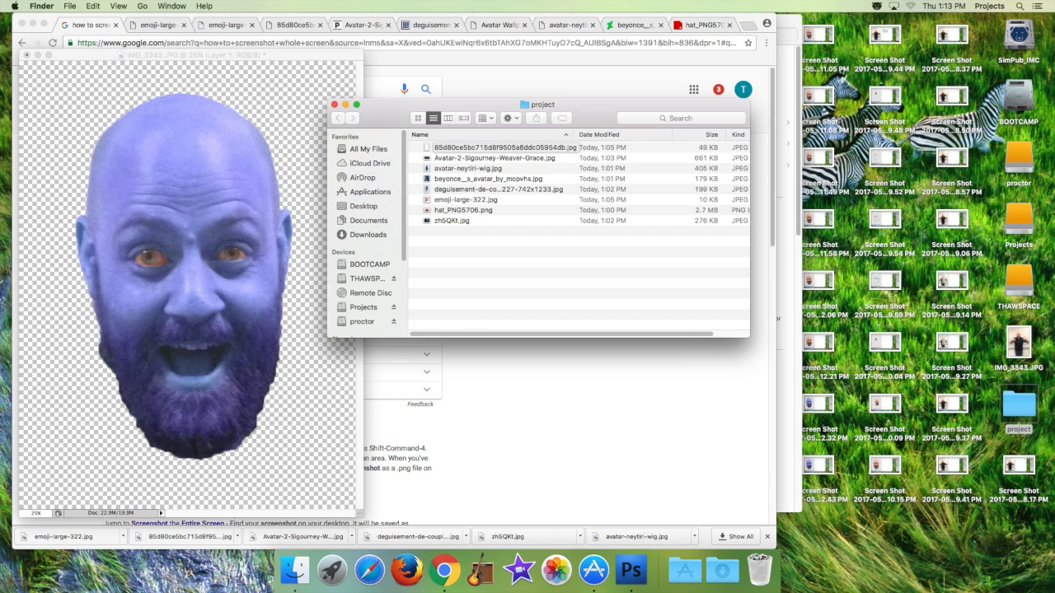
# Open the gold-dot image 85d80ce5bc715d8f9505a8ddc05954db.jpg in Adobe Photoshop CS4 and select its white background.
pyautogui.rightClick(462, 147)
pyautogui.moveTo(511, 161)
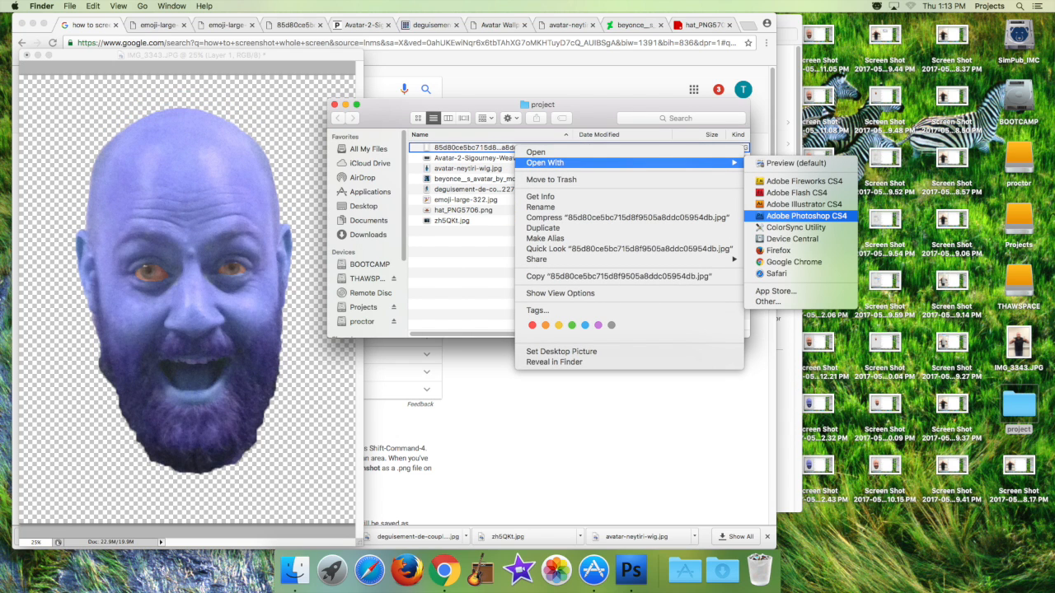
pyautogui.click(806, 215)
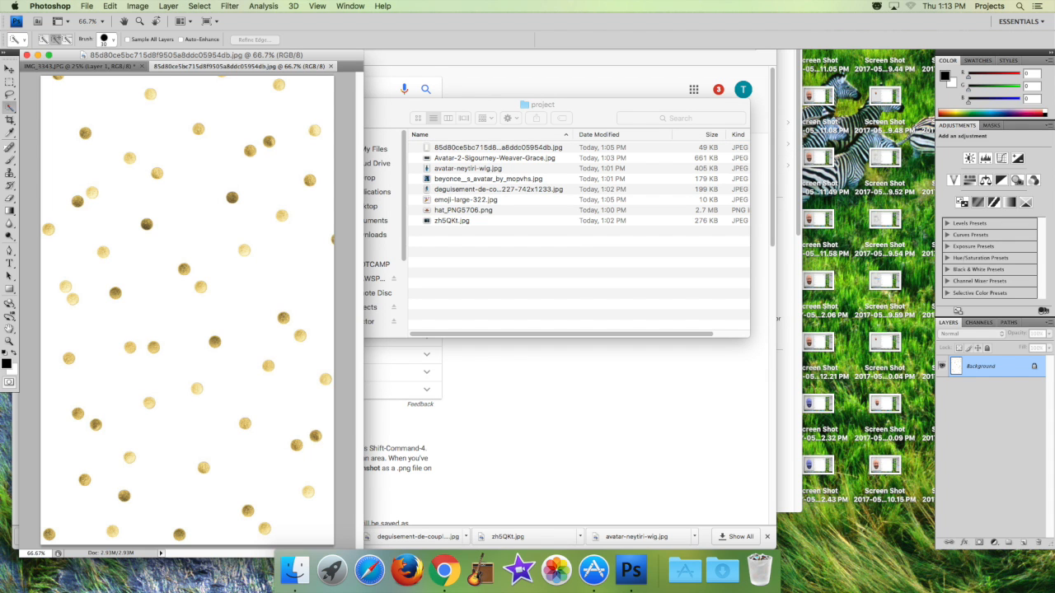
pyautogui.click(245, 119)
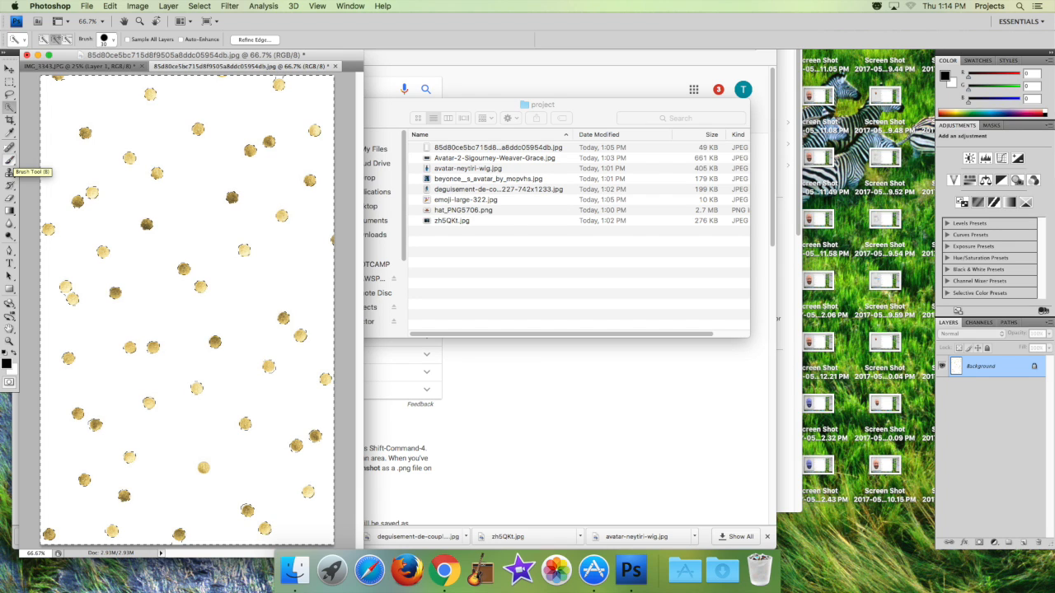
# Invert the selection and paint all the gold dots white using a soft 442 px brush.
pyautogui.click(9, 160)
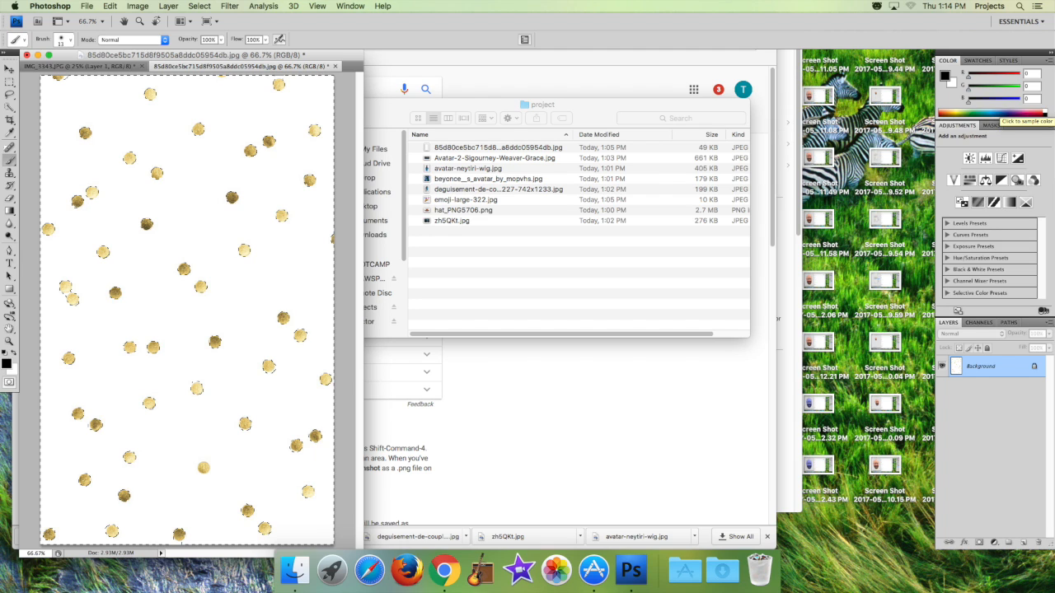
pyautogui.click(1044, 113)
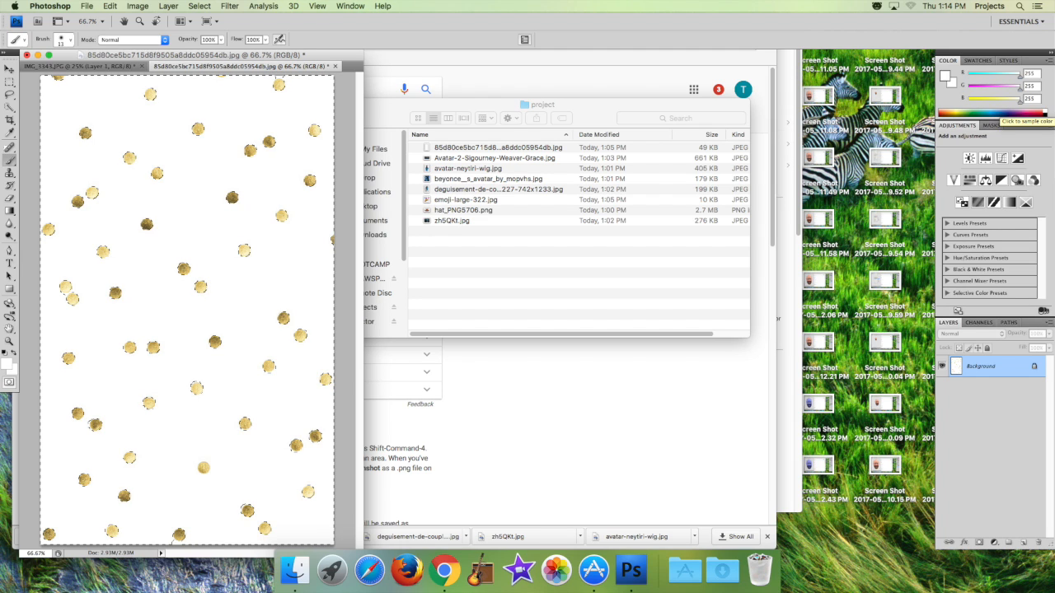
pyautogui.click(66, 39)
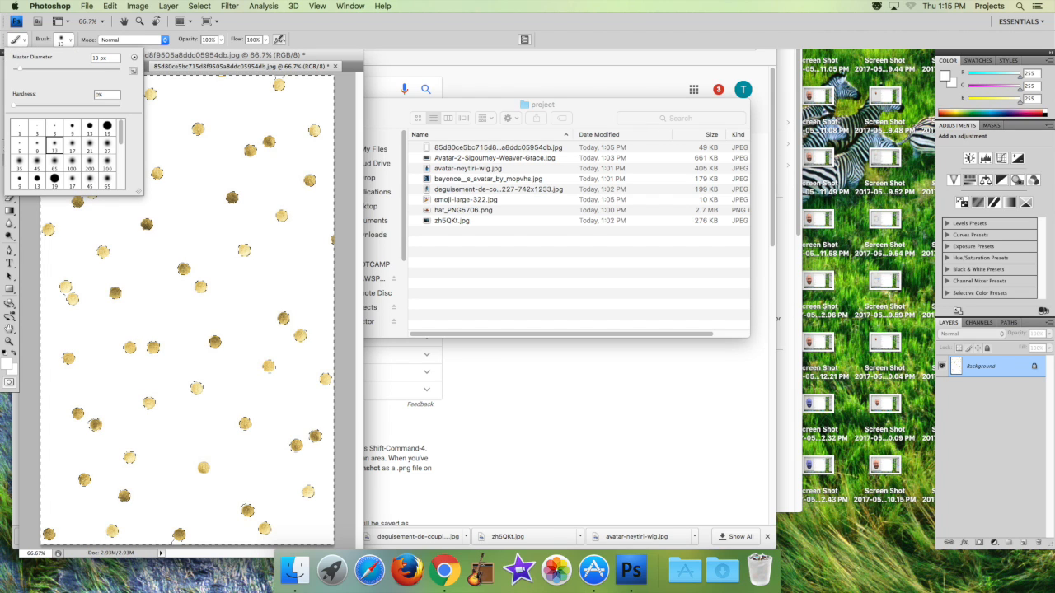
pyautogui.moveTo(20, 69); pyautogui.dragTo(106, 70)
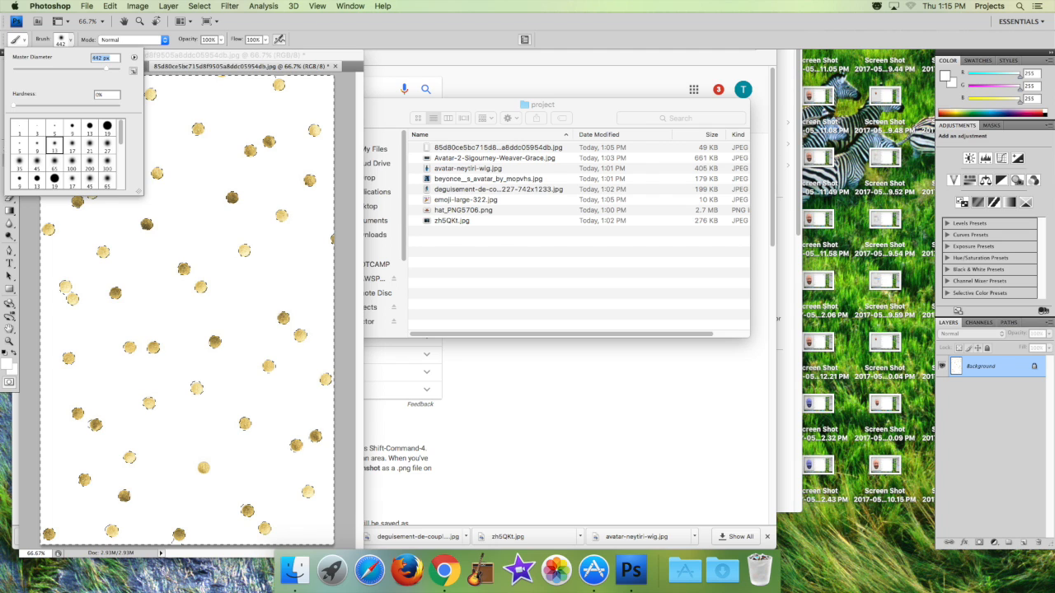
pyautogui.press('Return')
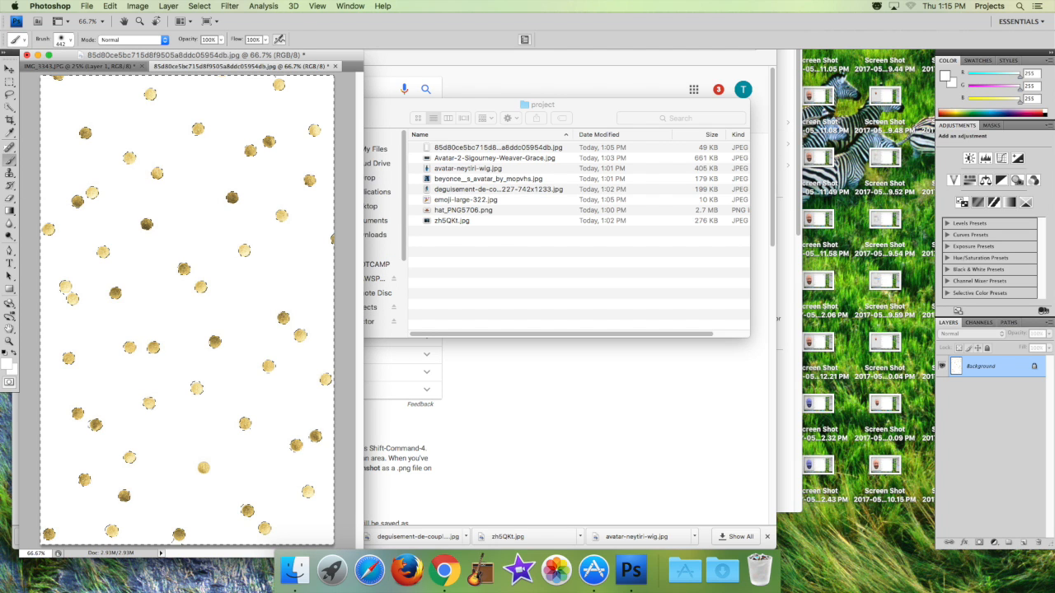
pyautogui.click(199, 5)
pyautogui.click(210, 50)
pyautogui.moveTo(105, 111)
pyautogui.mouseDown()
pyautogui.moveTo(245, 145)
pyautogui.moveTo(202, 280)
pyautogui.moveTo(185, 478)
pyautogui.mouseUp()
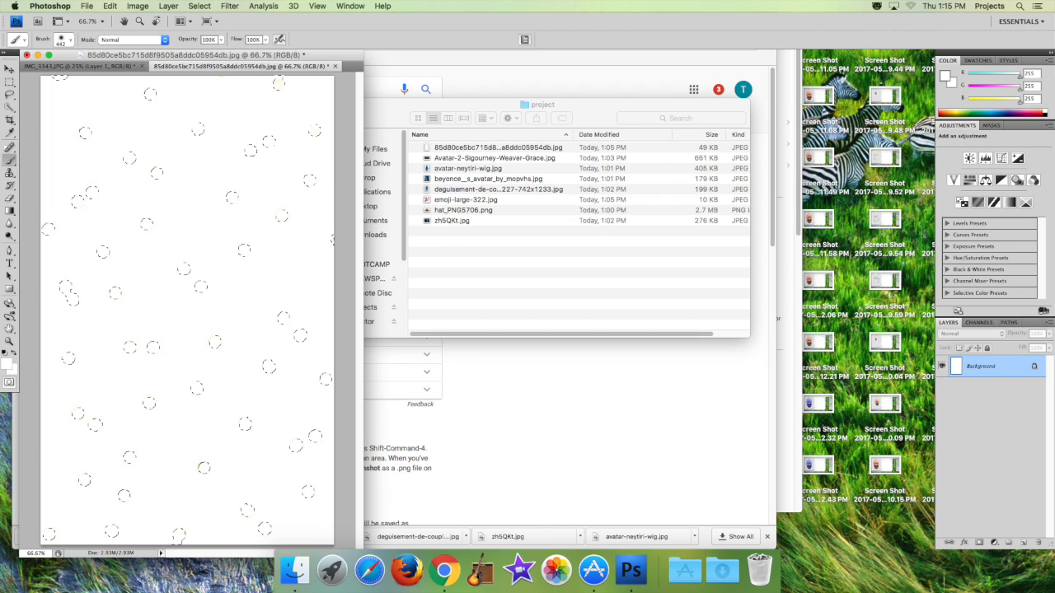
# Copy the selected white dots to a new layer and delete the Background layer.
pyautogui.click(168, 6)
pyautogui.moveTo(175, 19)
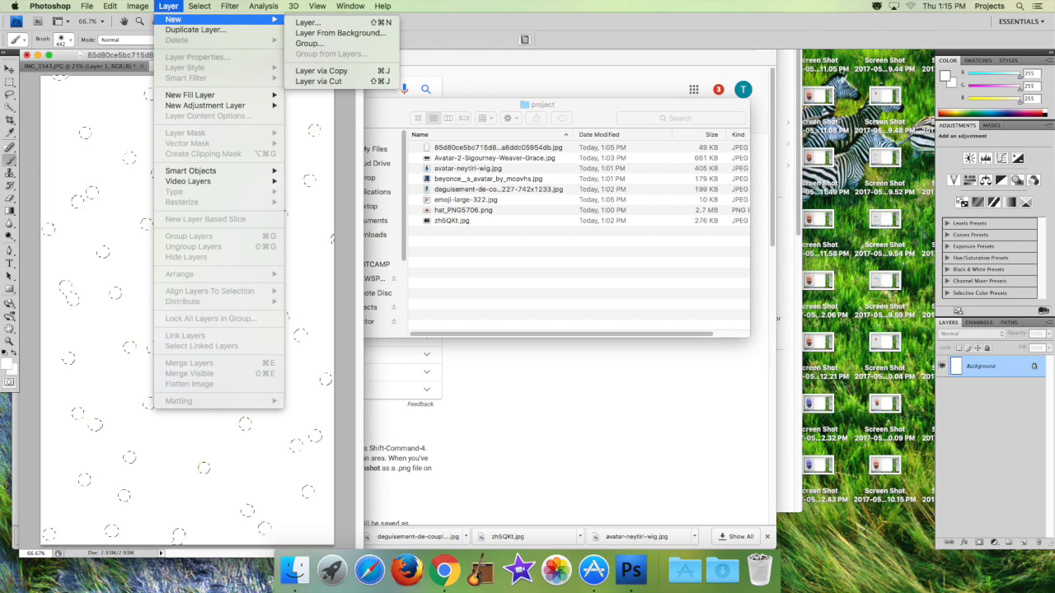
pyautogui.click(322, 70)
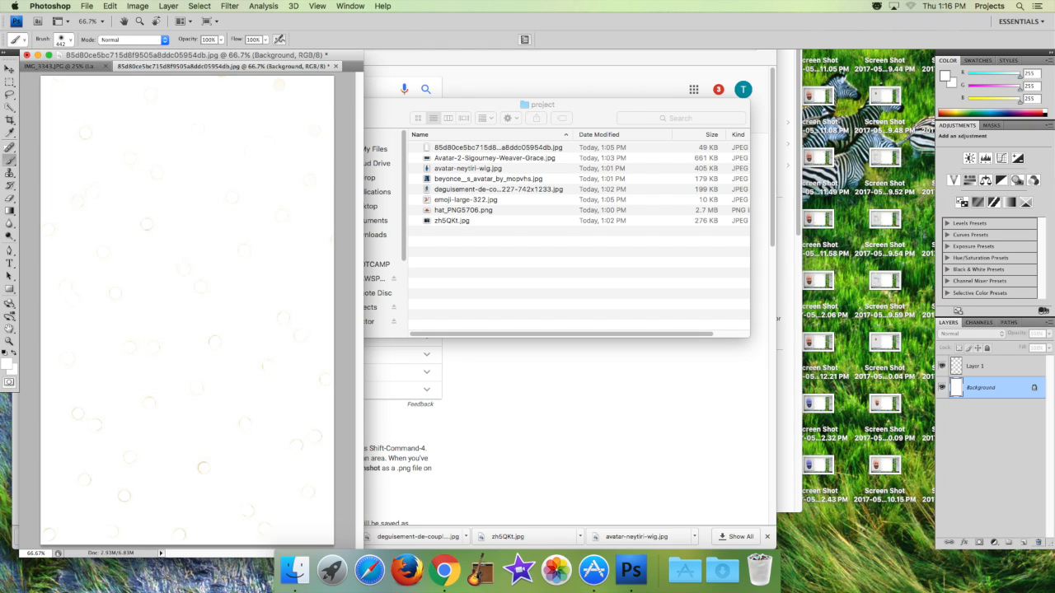
pyautogui.click(1038, 542)
pyautogui.press('Return')
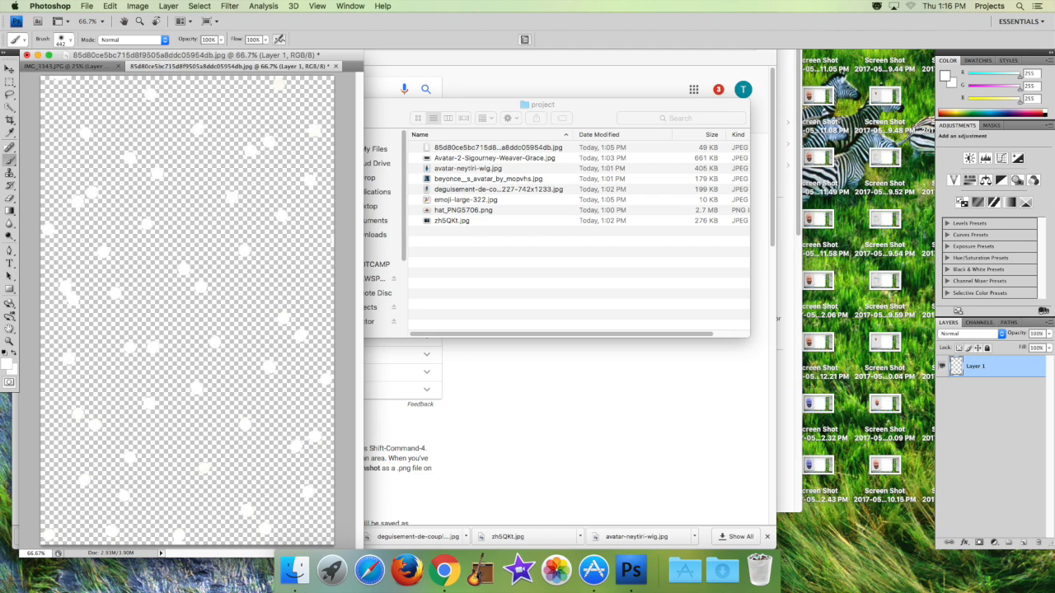
# Copy the entire dots layer and paste it into IMG_3343.JPG above the head layer.
pyautogui.click(200, 5)
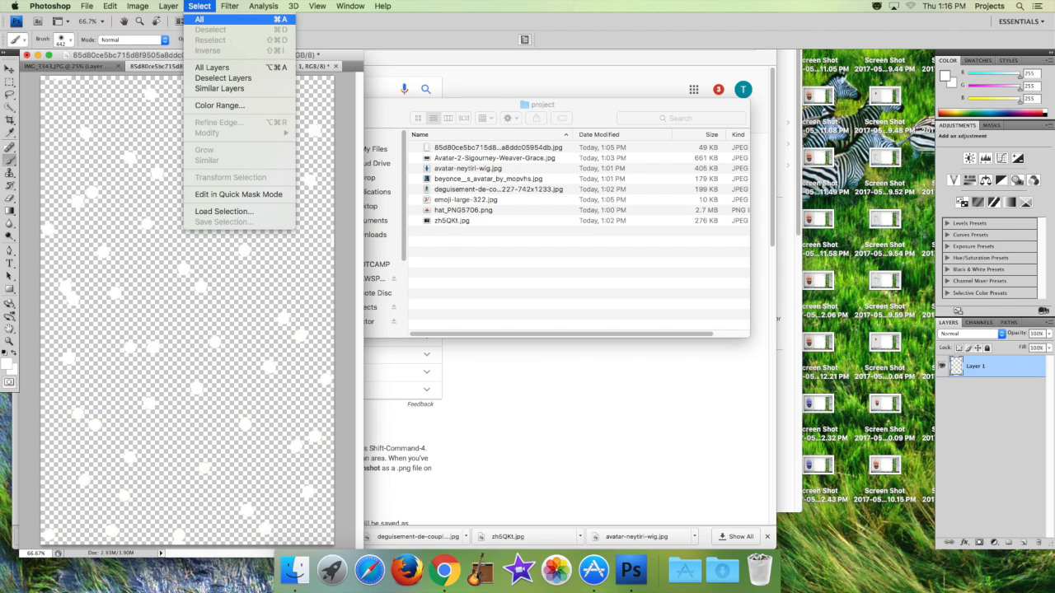
pyautogui.click(200, 19)
pyautogui.click(110, 6)
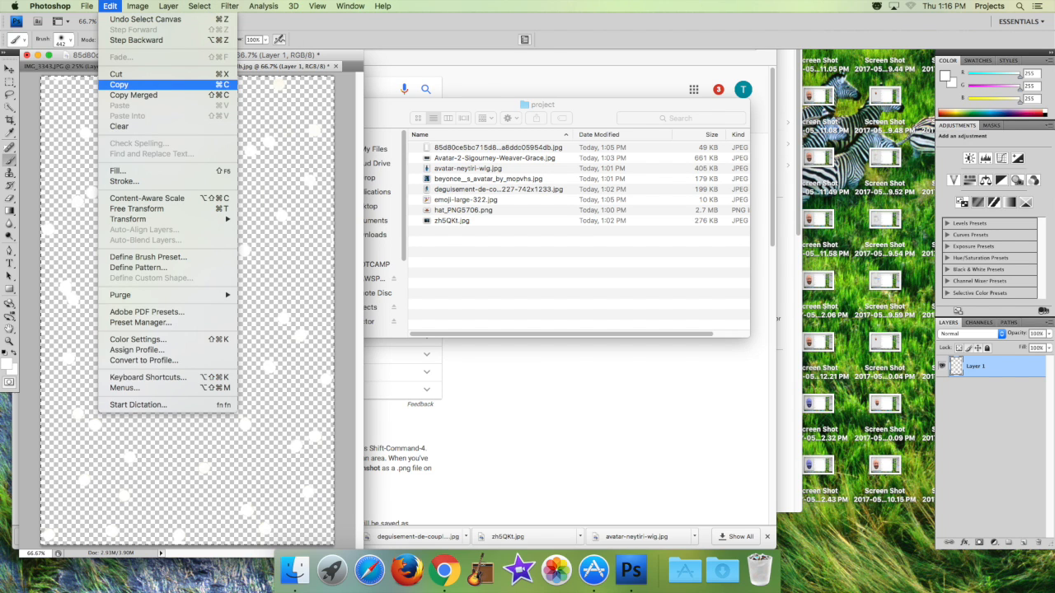
pyautogui.click(119, 84)
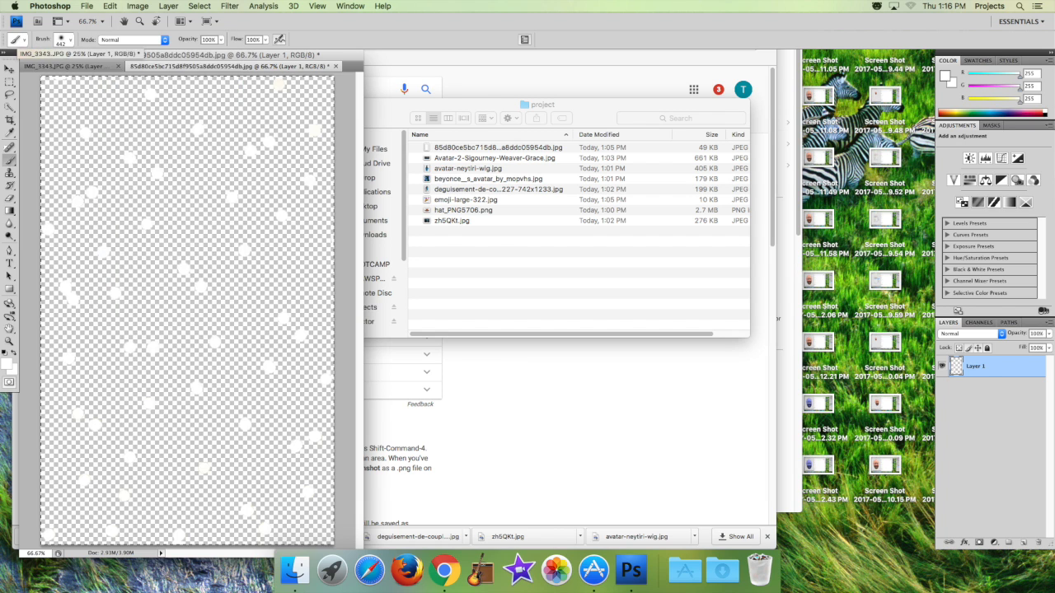
pyautogui.click(67, 66)
pyautogui.click(109, 5)
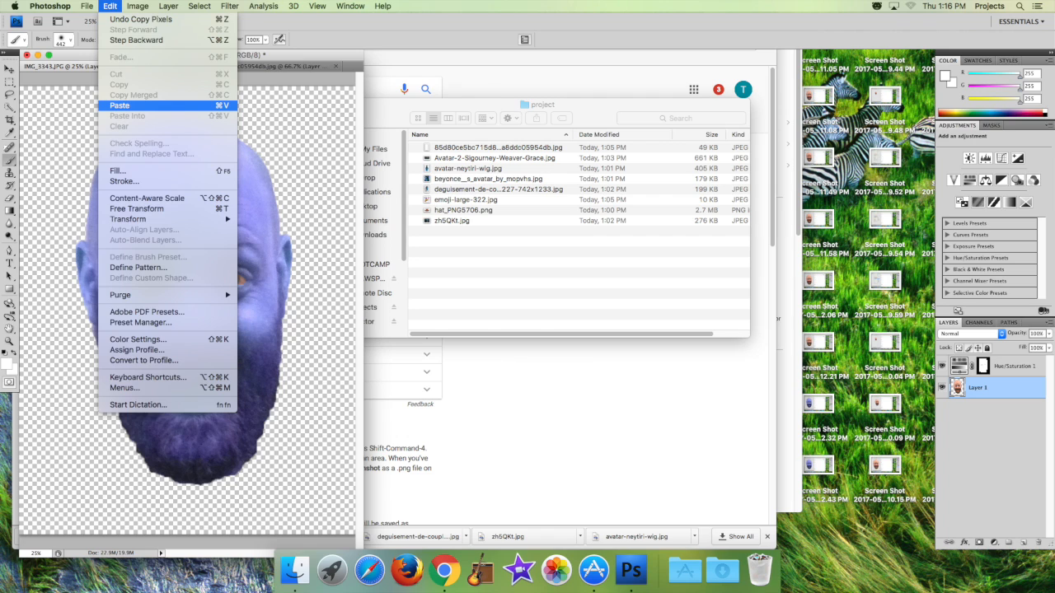
pyautogui.click(119, 105)
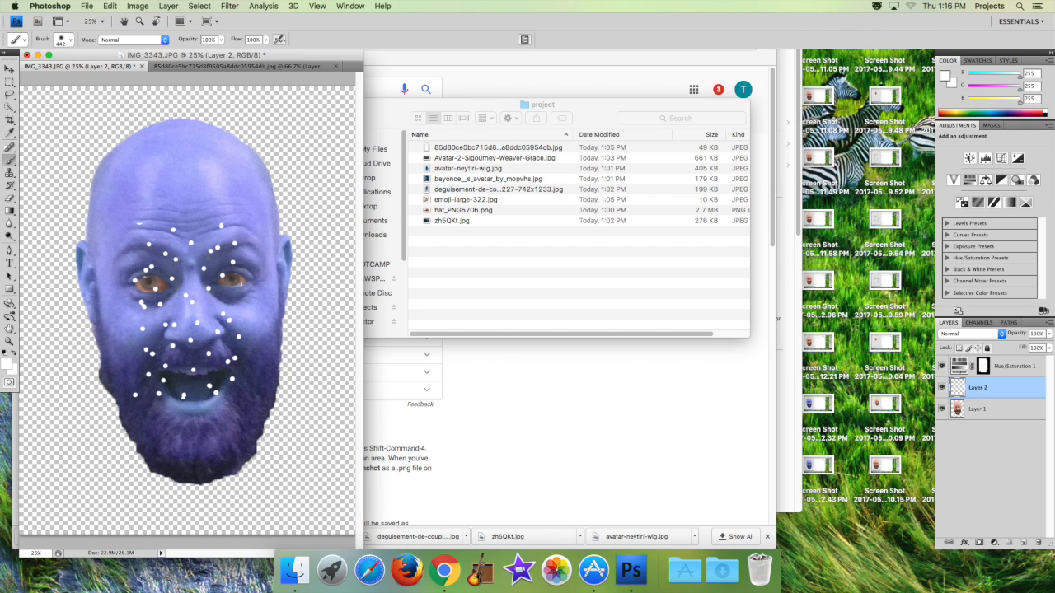
# Scale the pasted dots to about 84% and move them over the cheek on the image's left side.
pyautogui.click(109, 6)
pyautogui.moveTo(128, 220)
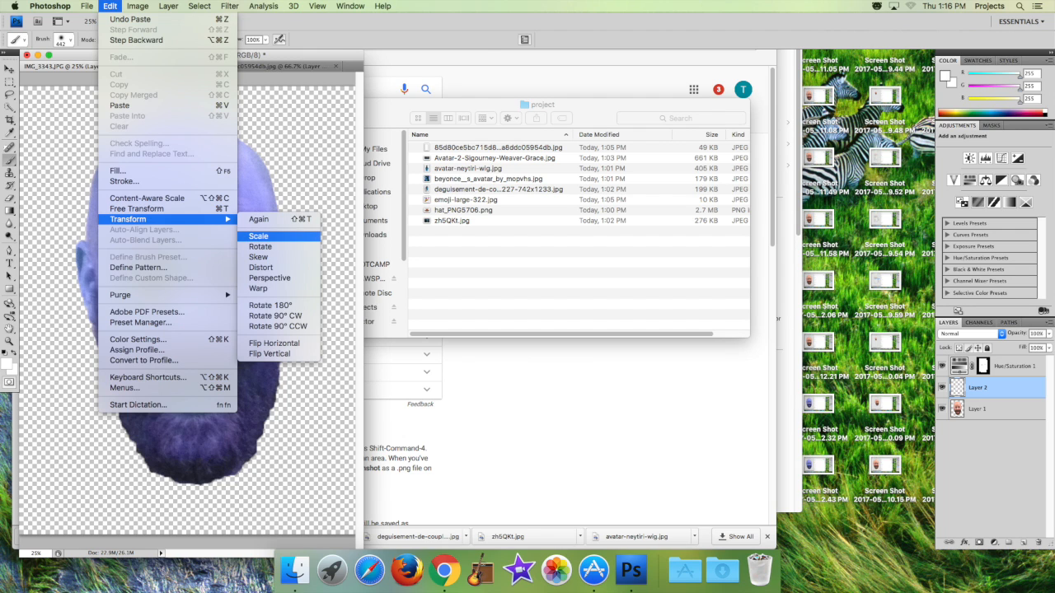
pyautogui.click(258, 236)
pyautogui.moveTo(242, 399); pyautogui.dragTo(223, 371)
pyautogui.moveTo(178, 296); pyautogui.dragTo(137, 328)
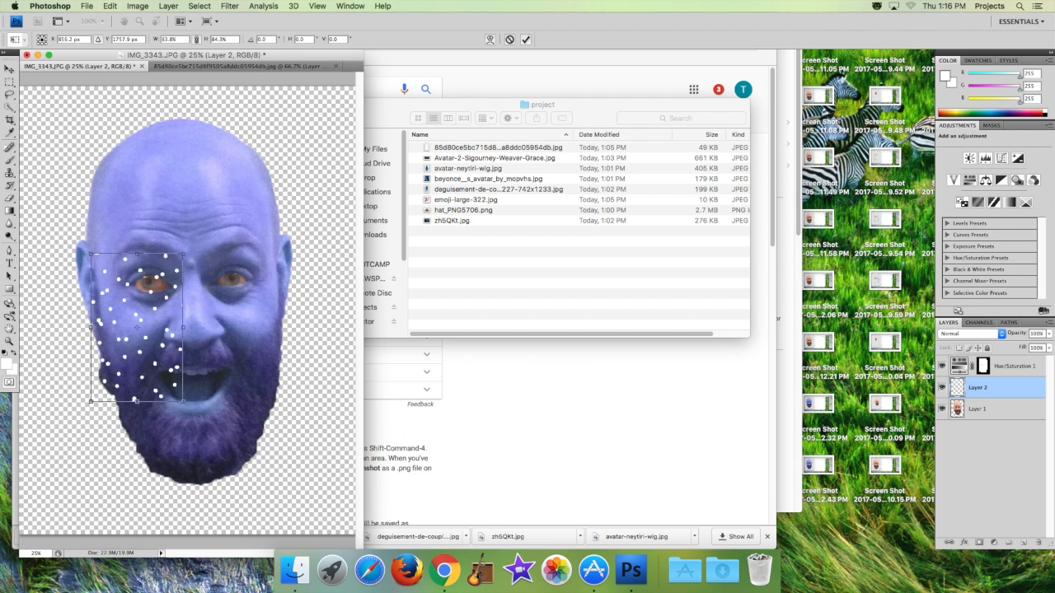
# Rotate the dots about 56° so they slant across the cheek.
pyautogui.click(110, 5)
pyautogui.moveTo(128, 220)
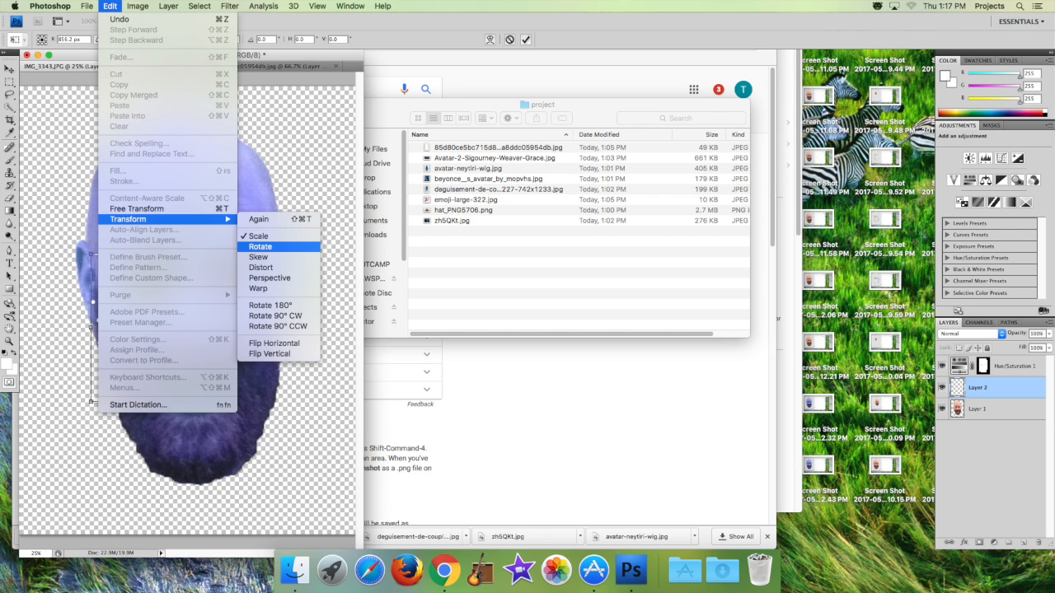
pyautogui.click(261, 247)
pyautogui.moveTo(145, 410); pyautogui.dragTo(84, 376)
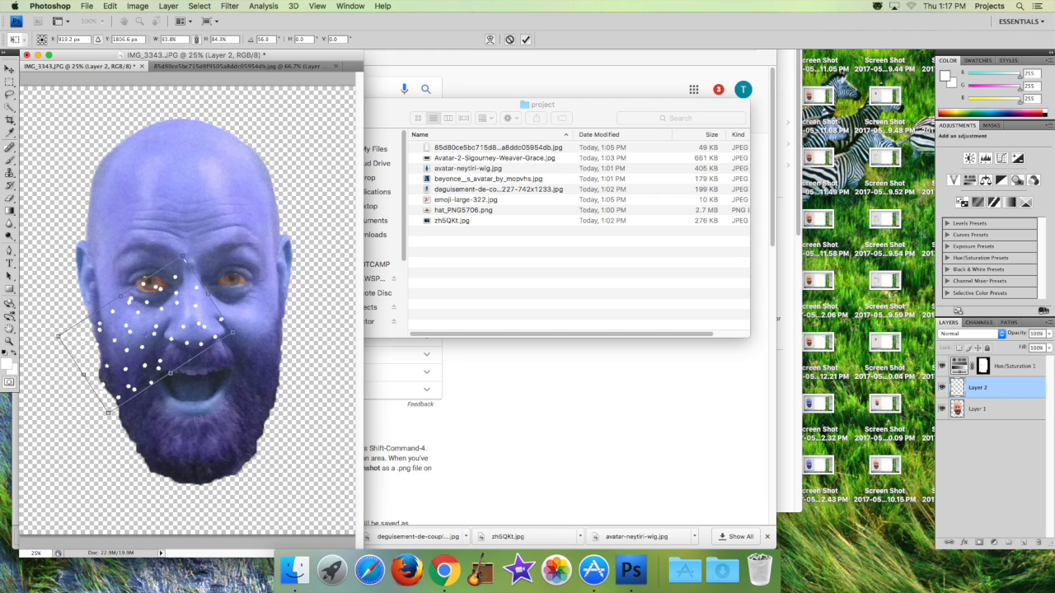
# Move the dots to the cheek on the image's right side and shrink them to fit below the eye.
pyautogui.moveTo(153, 330); pyautogui.dragTo(236, 336)
pyautogui.click(110, 5)
pyautogui.moveTo(128, 219)
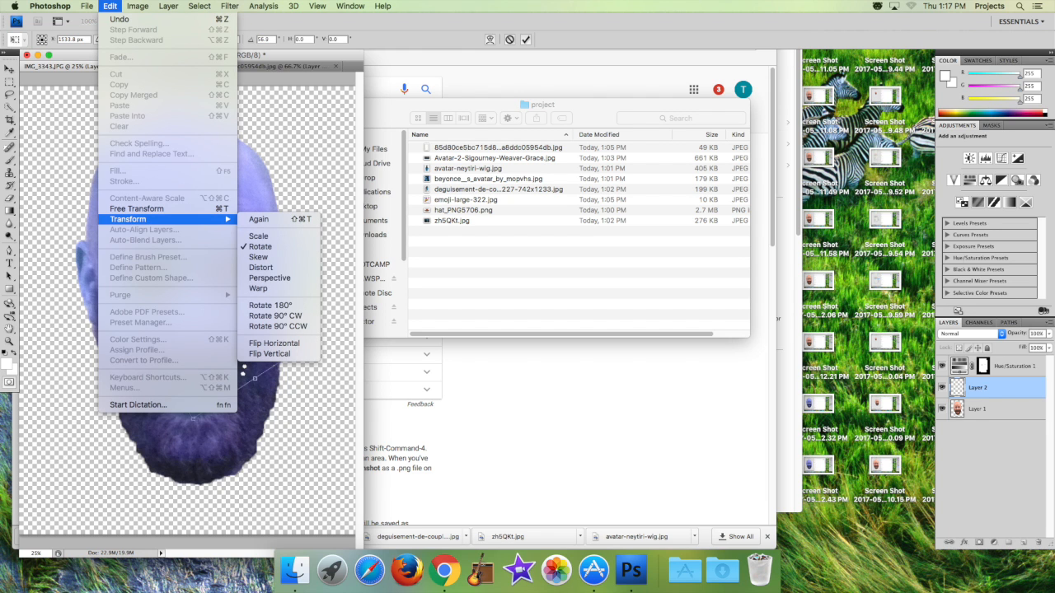
pyautogui.click(259, 237)
pyautogui.moveTo(193, 418); pyautogui.dragTo(231, 348)
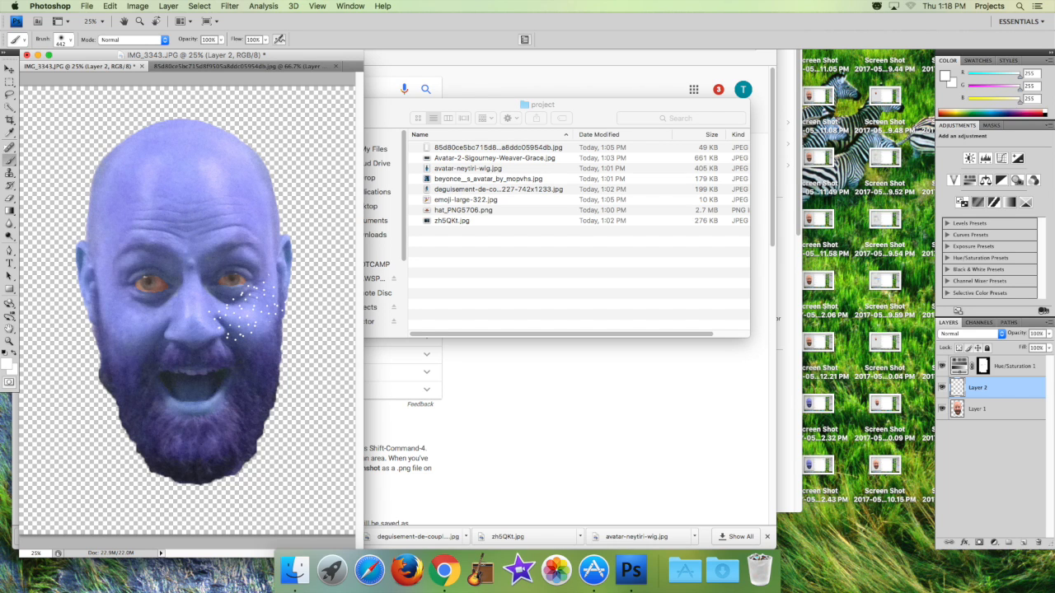
# Duplicate the dots on the cheek by copying the whole dots layer and pasting it as a new layer.
pyautogui.click(199, 6)
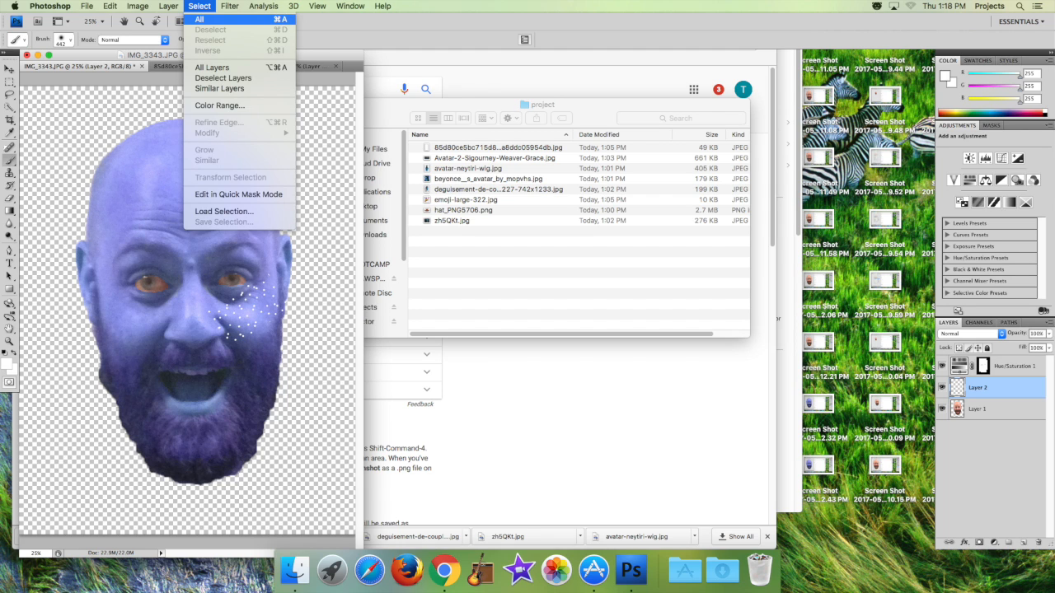
pyautogui.click(199, 18)
pyautogui.click(109, 6)
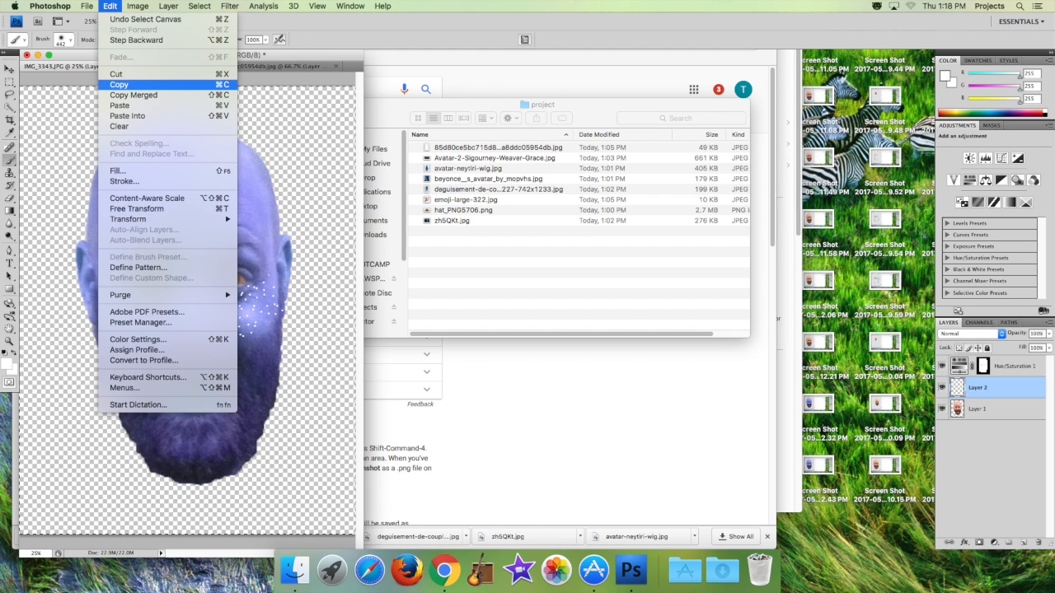
pyautogui.click(123, 84)
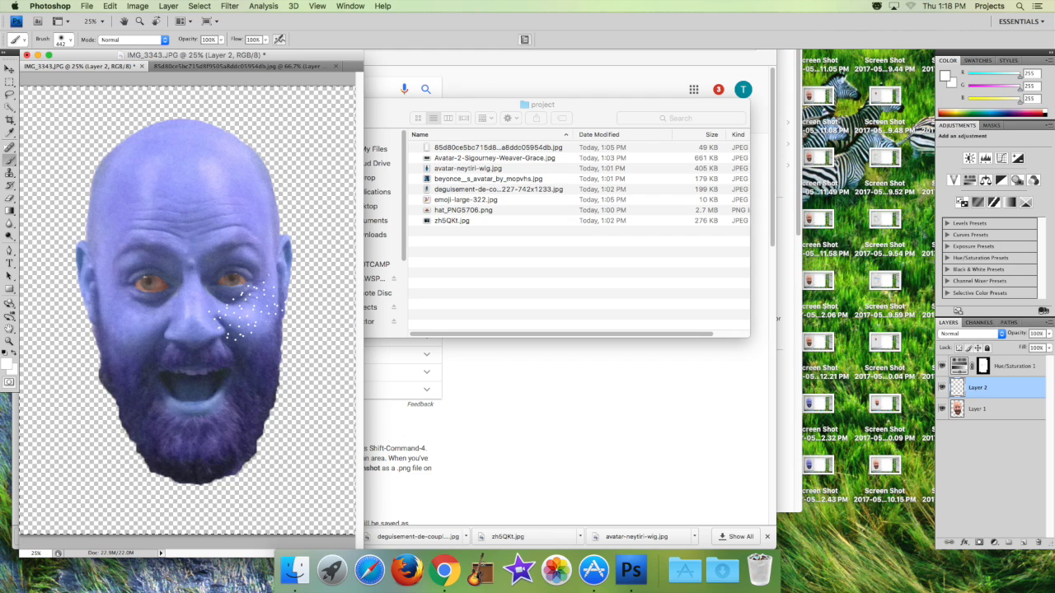
pyautogui.click(110, 6)
pyautogui.click(124, 105)
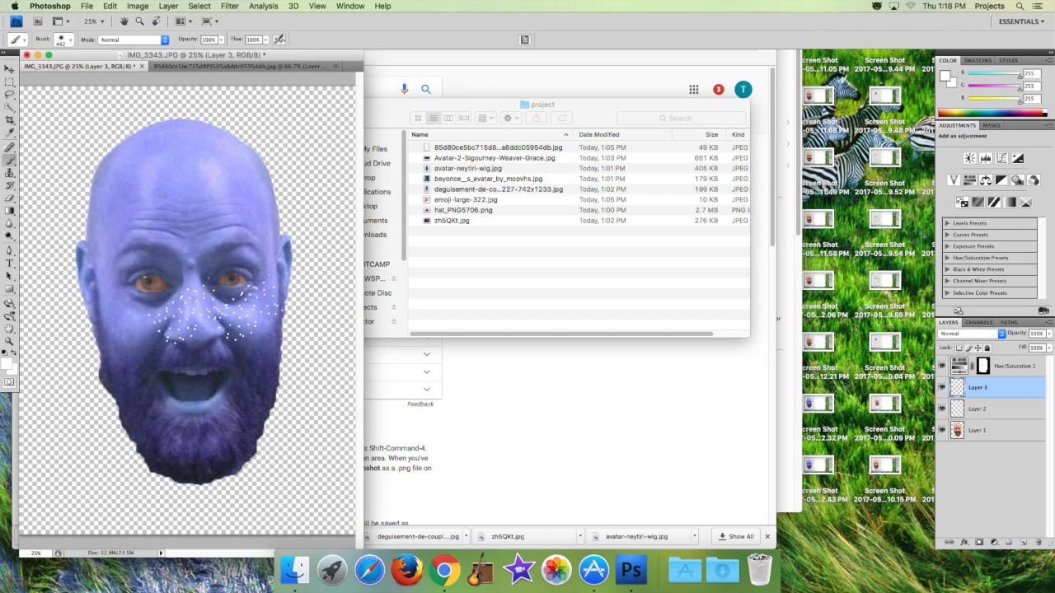
# Rotate the duplicated dots counterclockwise and place them over the cheek on the image's left side.
pyautogui.click(110, 6)
pyautogui.moveTo(165, 219)
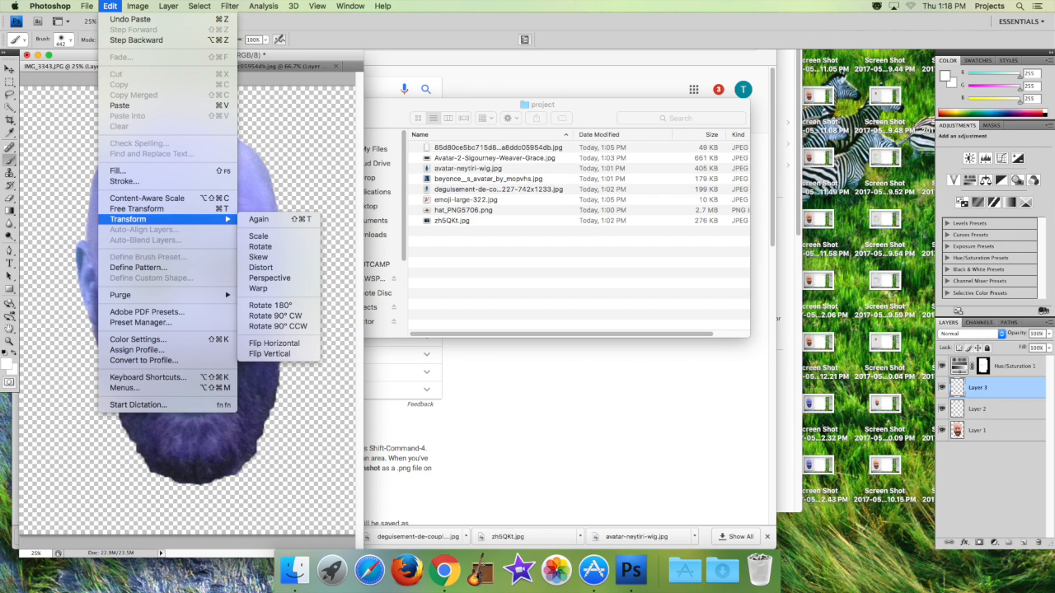
pyautogui.click(260, 246)
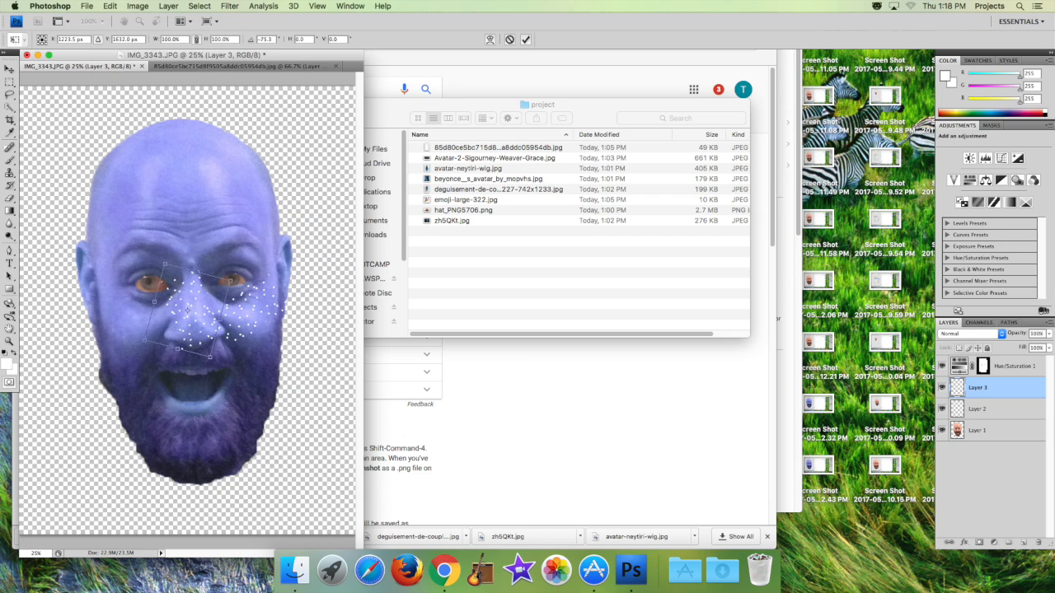
pyautogui.press('Return')
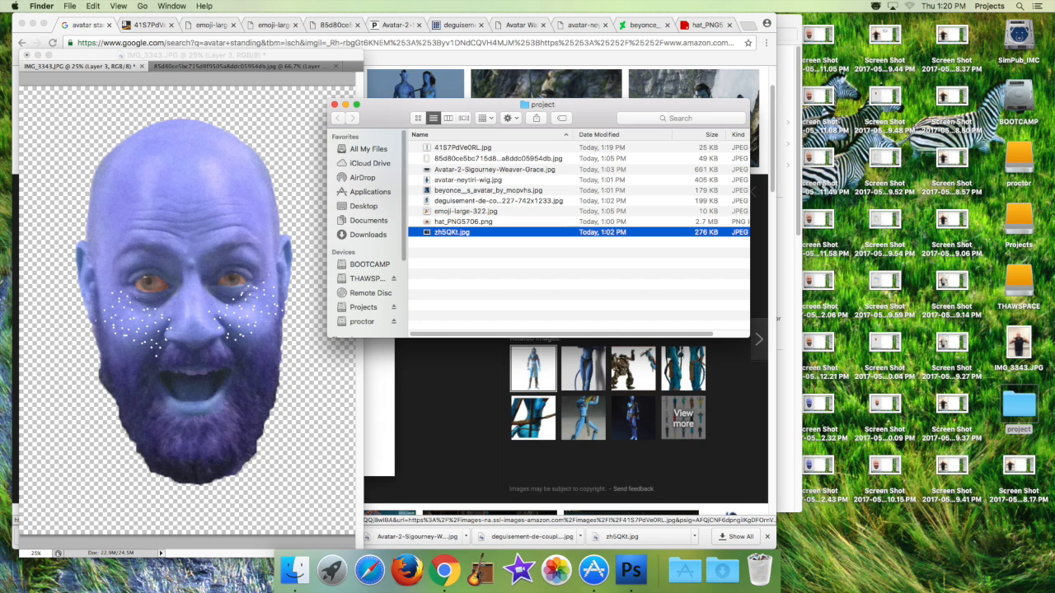
# Open 41S7PdVe0RL.jpg from the project folder in Photoshop and select the standing figure by inverting the white background selection.
pyautogui.rightClick(464, 234)
pyautogui.moveTo(493, 250)
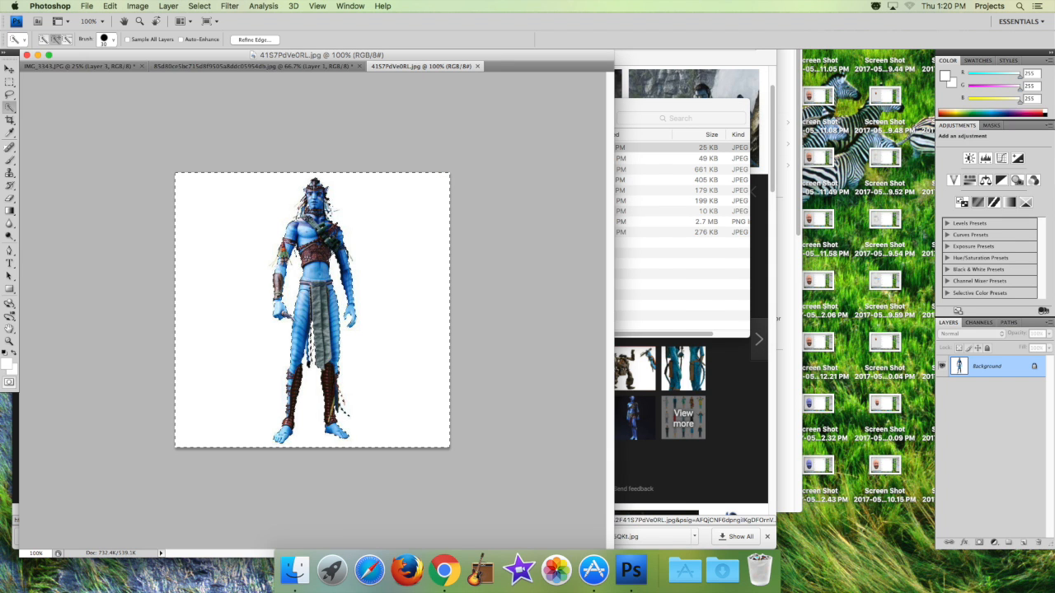
pyautogui.click(198, 5)
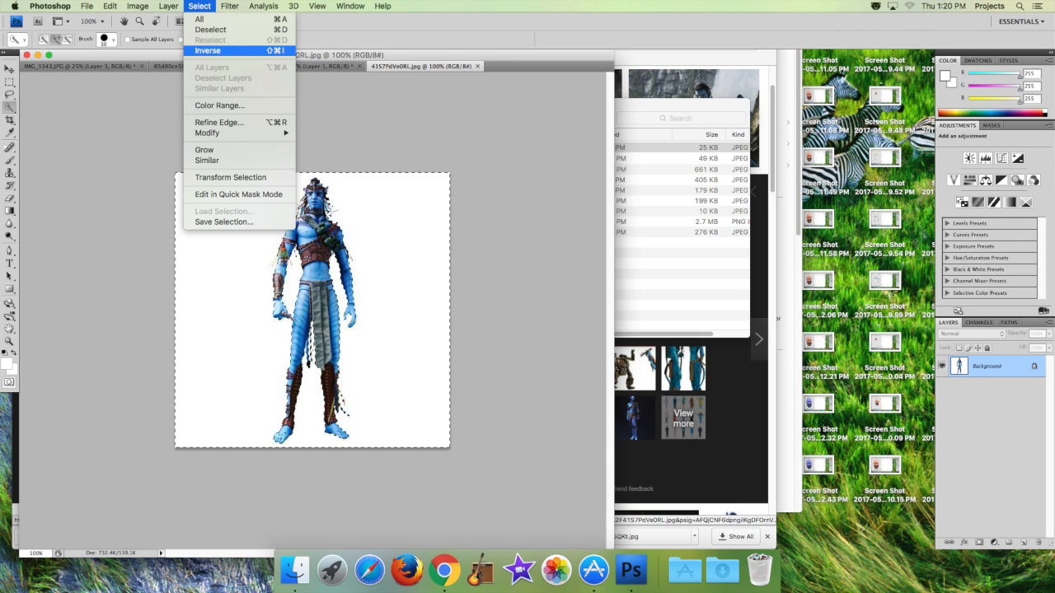
pyautogui.click(207, 50)
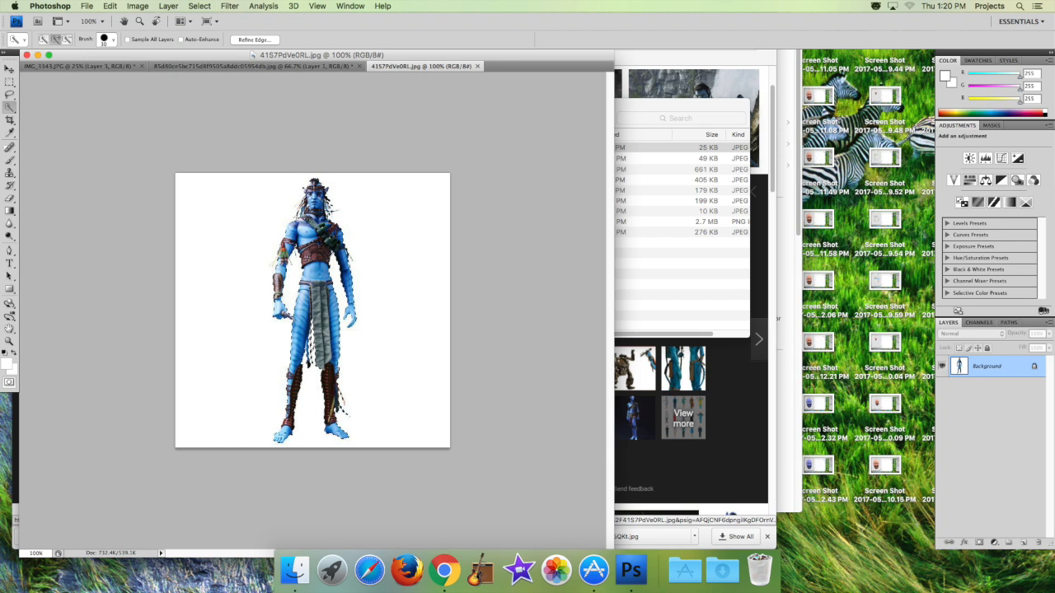
# Copy the selected figure to its own layer and delete the Background layer.
pyautogui.click(168, 6)
pyautogui.moveTo(175, 19)
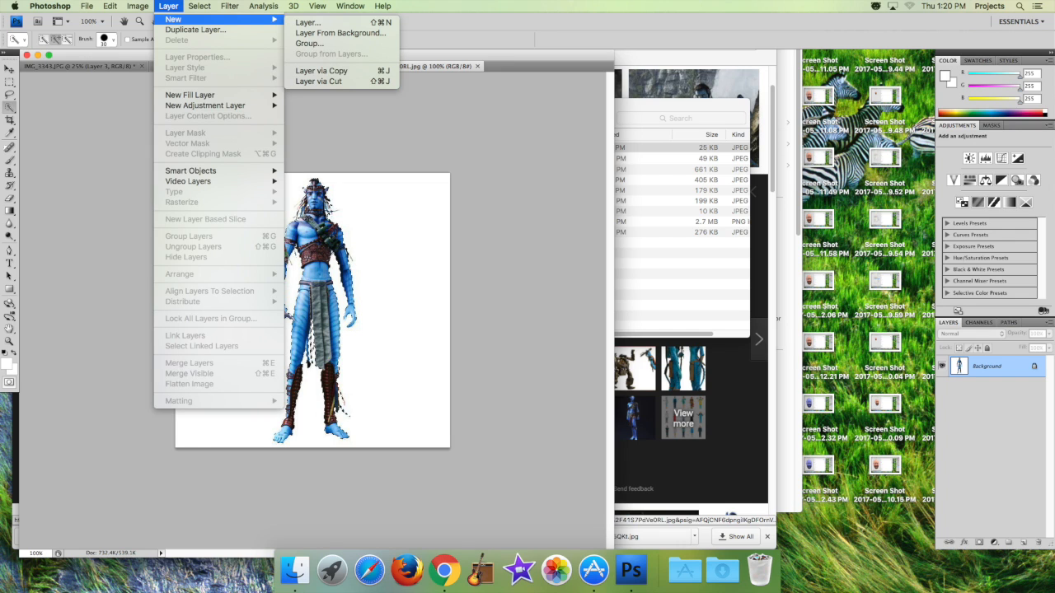
pyautogui.click(322, 71)
pyautogui.click(987, 388)
pyautogui.click(1036, 542)
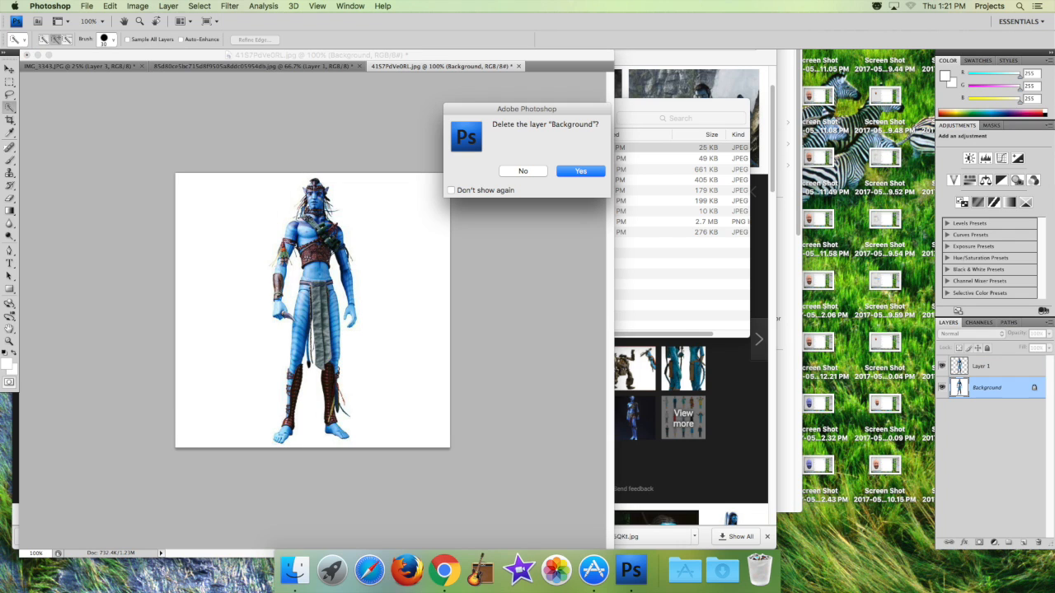
pyautogui.press('Return')
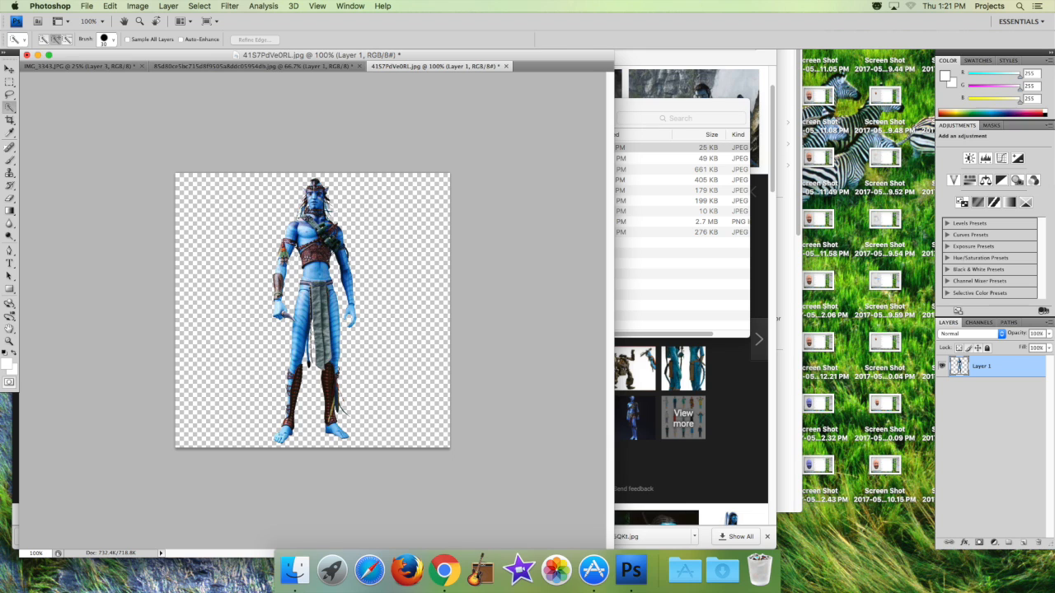
# Merge the visible layers of IMG_3343.JPG and copy the Avatar figure into it as a new layer on top.
pyautogui.click(110, 6)
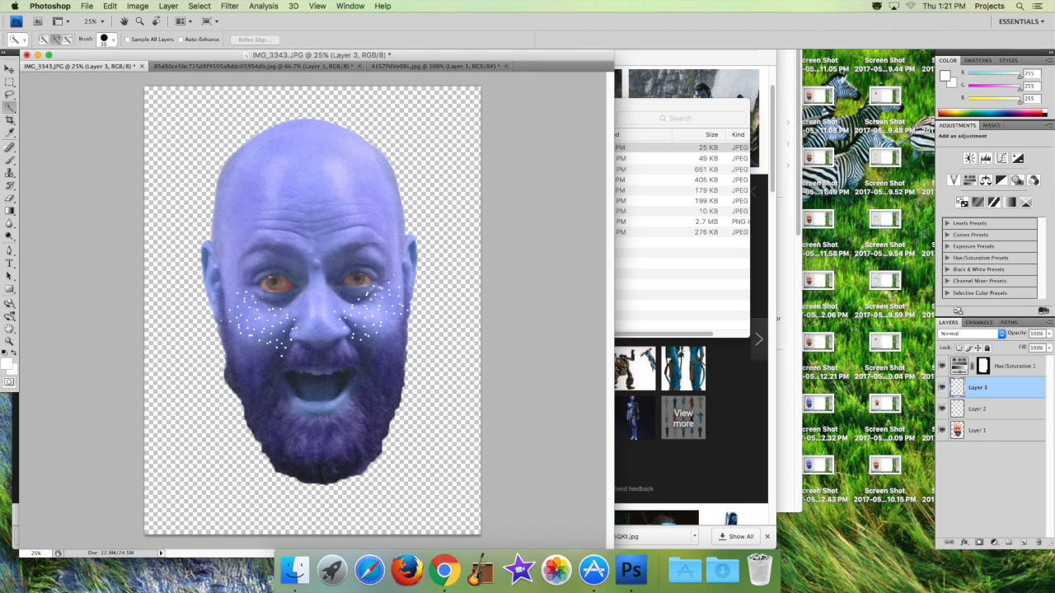
pyautogui.click(168, 5)
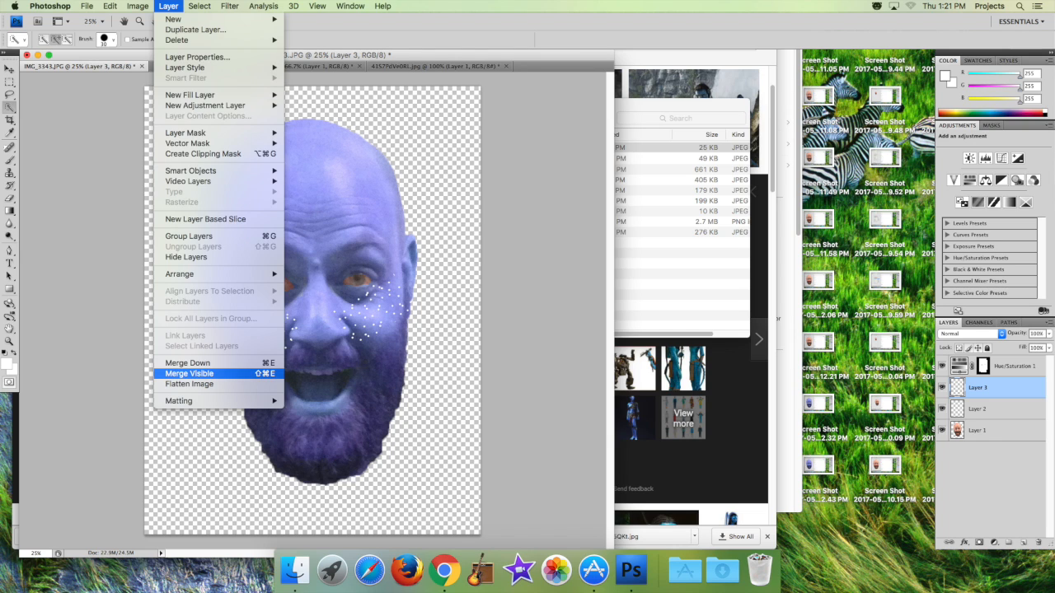
pyautogui.click(190, 374)
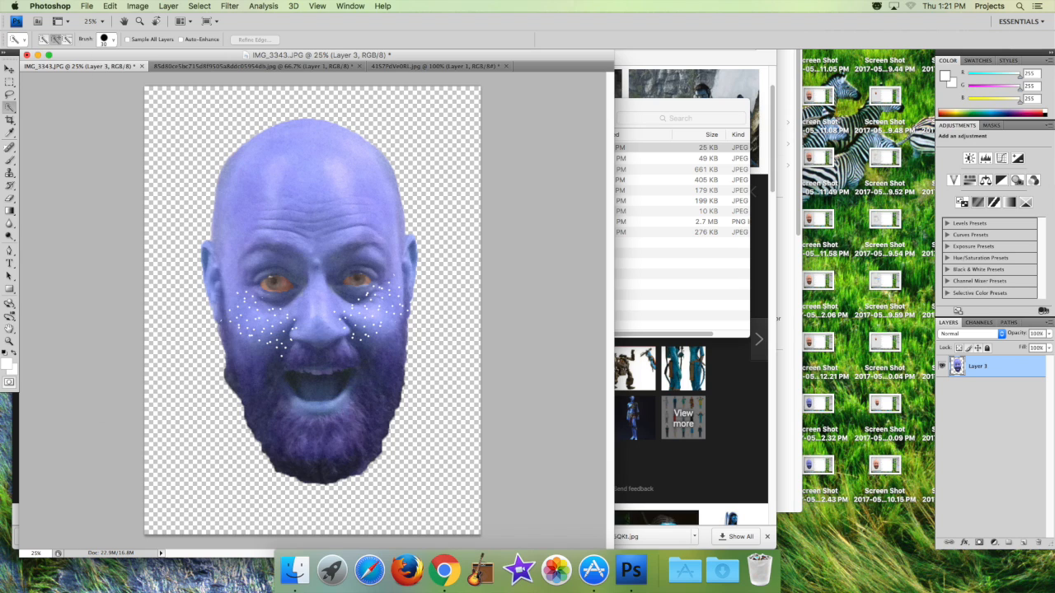
pyautogui.click(109, 6)
pyautogui.click(120, 106)
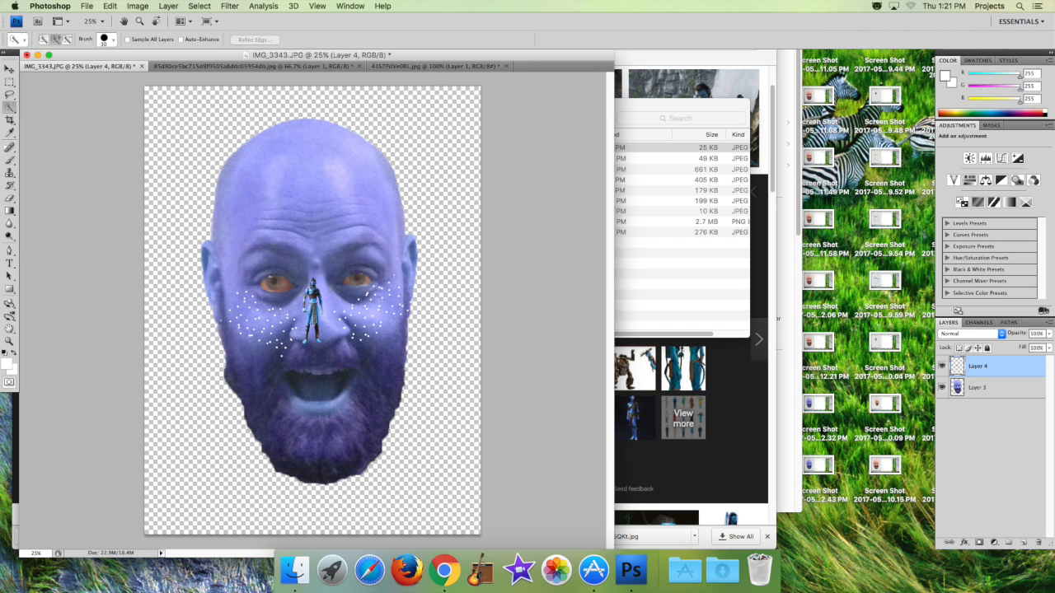
# Scale the pasted figure up to nearly the full canvas height and center it on the canvas.
pyautogui.click(110, 6)
pyautogui.moveTo(128, 220)
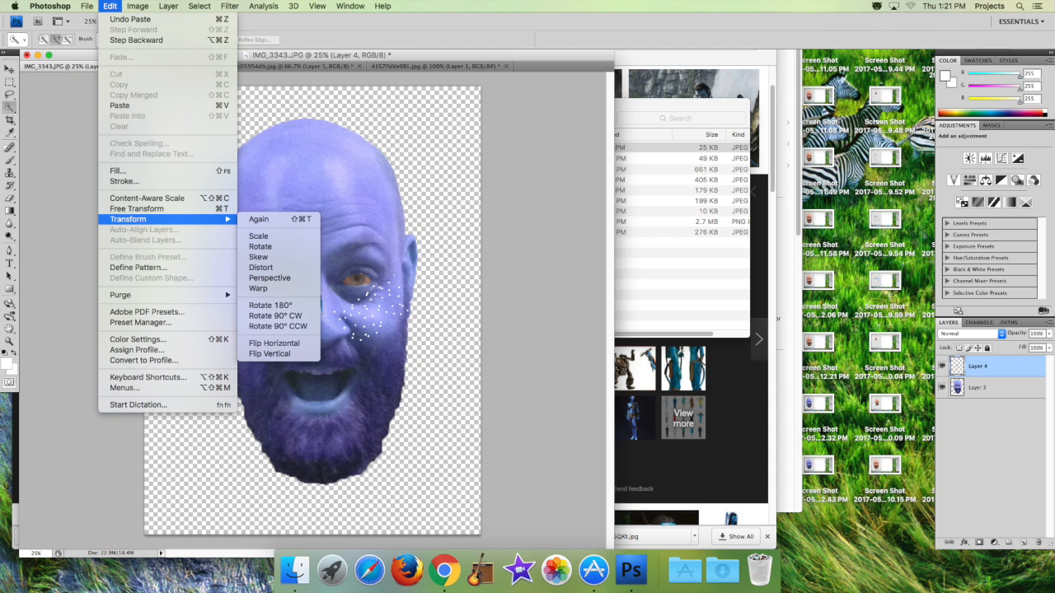
pyautogui.click(259, 236)
pyautogui.moveTo(313, 310); pyautogui.dragTo(198, 155)
pyautogui.moveTo(208, 188); pyautogui.dragTo(349, 521)
pyautogui.moveTo(188, 122); pyautogui.dragTo(173, 92)
pyautogui.moveTo(261, 307); pyautogui.dragTo(309, 310)
pyautogui.press('Return')
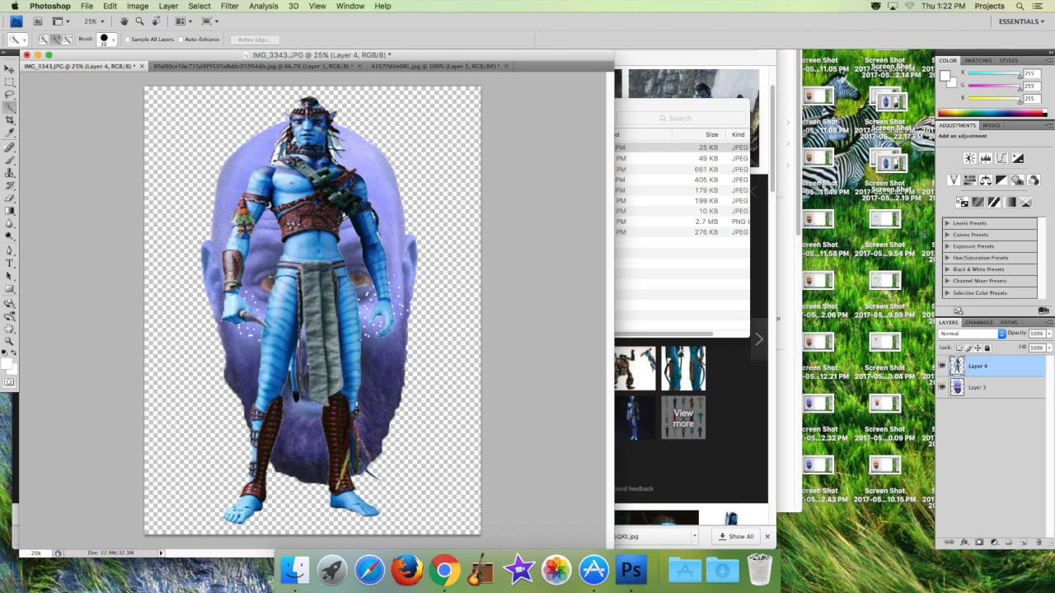
# Bring the blue head layer above the figure and scale it down to cover the figure's own head.
pyautogui.click(989, 388)
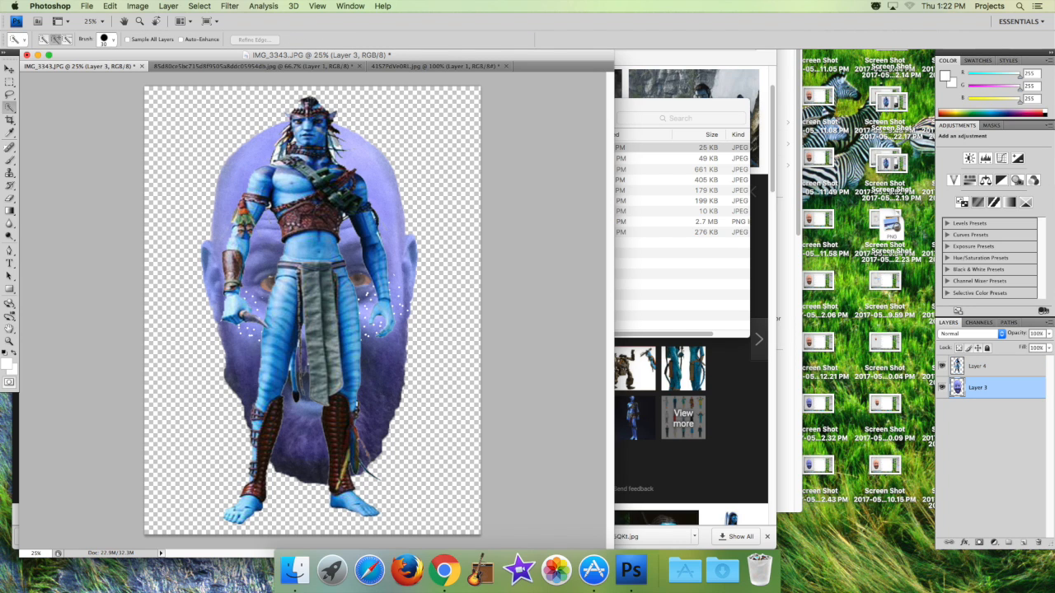
pyautogui.press('super+bracketright')
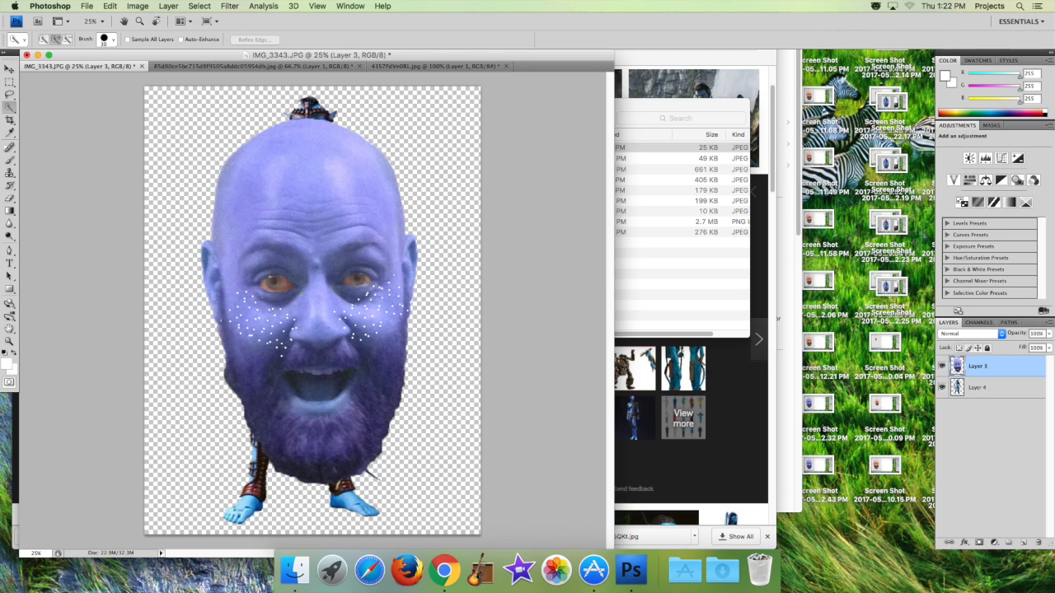
pyautogui.click(109, 6)
pyautogui.moveTo(127, 219)
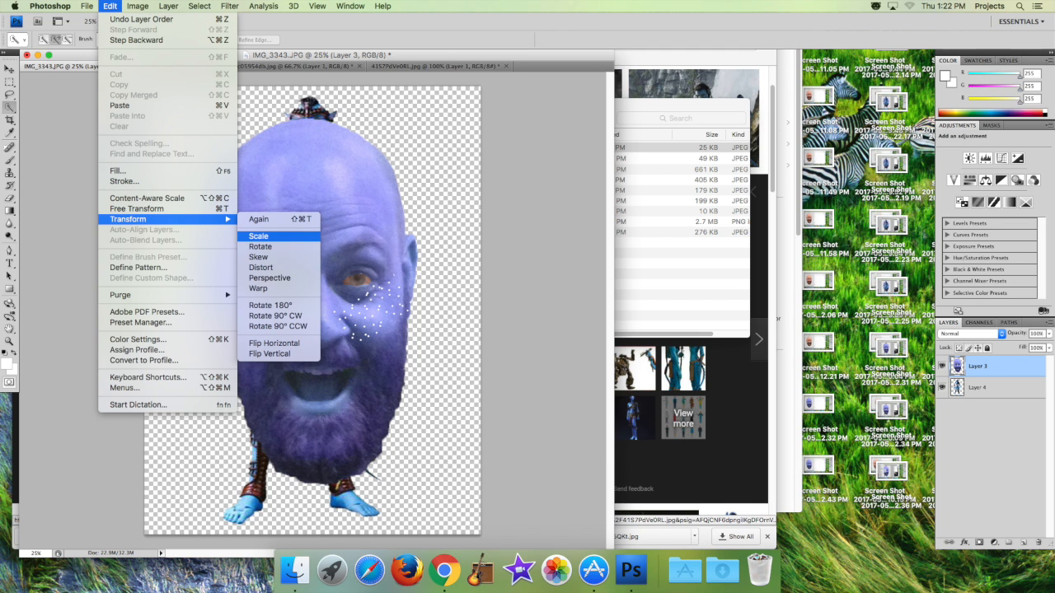
pyautogui.click(259, 236)
pyautogui.moveTo(142, 468); pyautogui.dragTo(293, 208)
pyautogui.moveTo(328, 148); pyautogui.dragTo(308, 126)
pyautogui.press('Return')
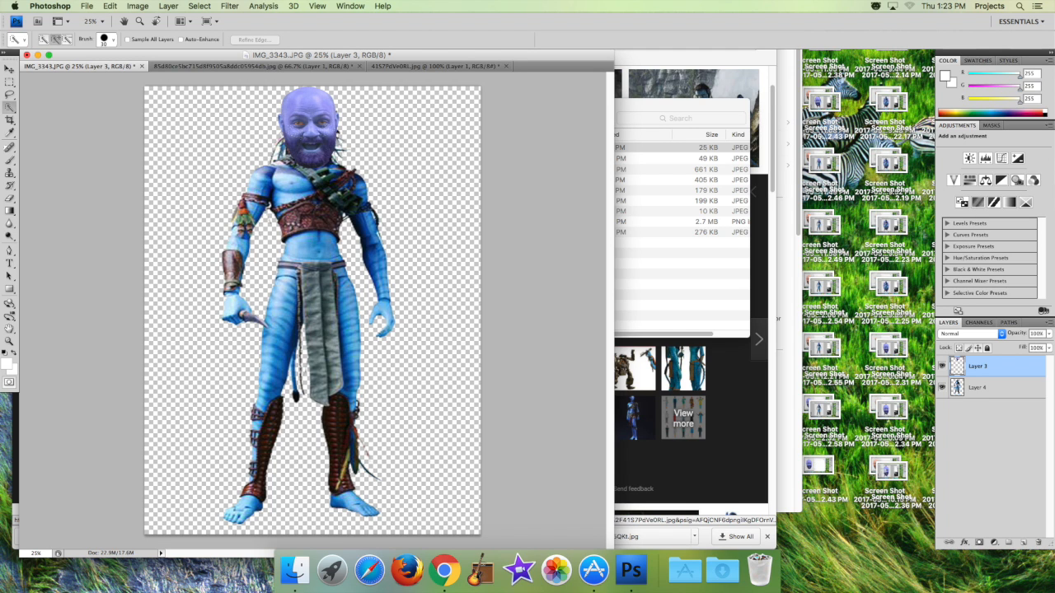
# Merge the visible head and figure layers and save a JPEG copy to the Desktop as "MR. MANAVATAR".
pyautogui.click(169, 6)
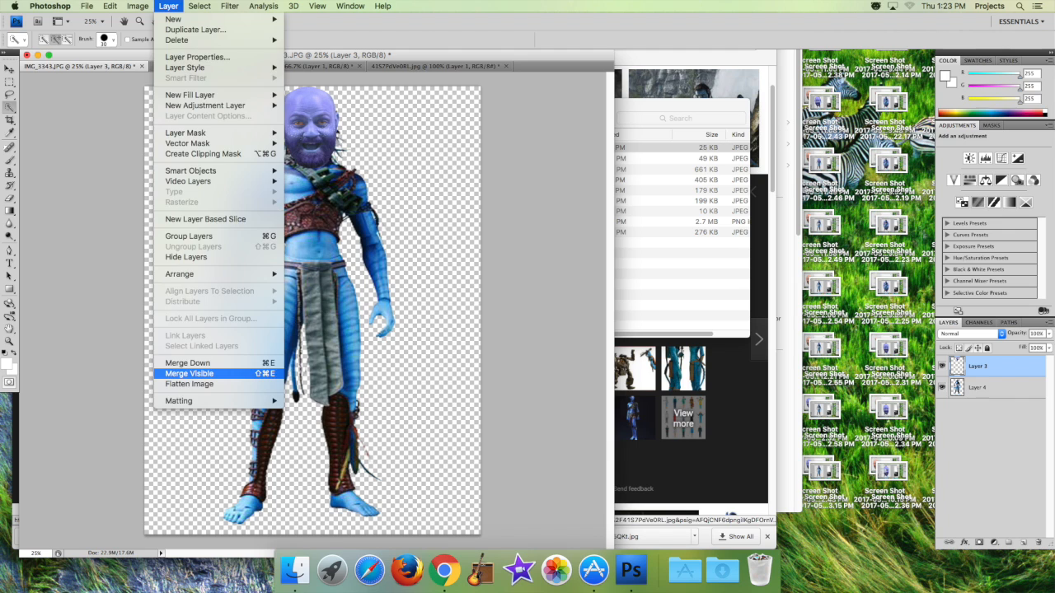
pyautogui.click(189, 374)
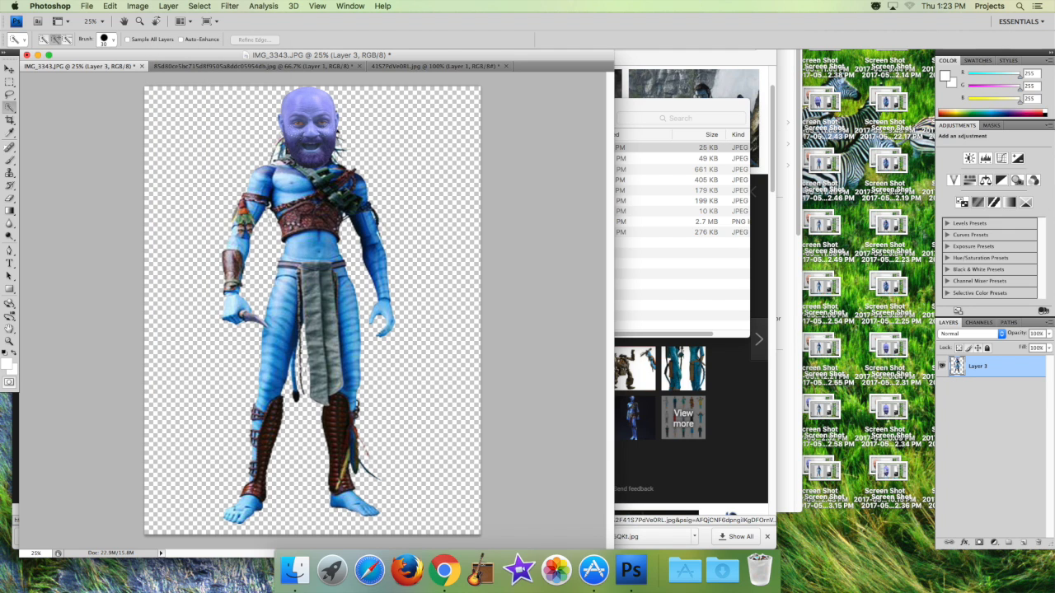
pyautogui.click(86, 5)
pyautogui.click(103, 146)
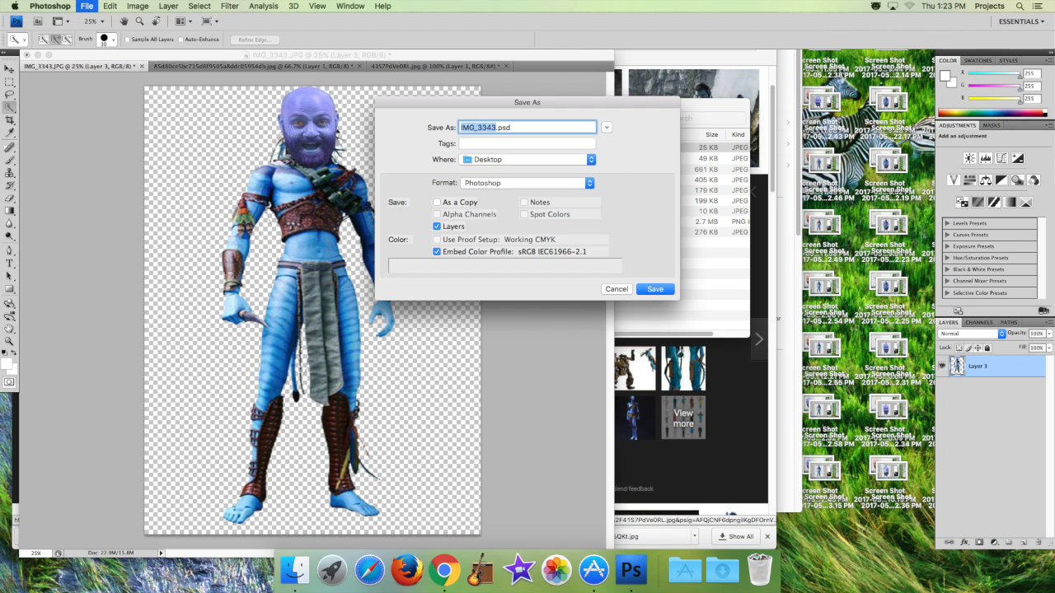
pyautogui.click(527, 183)
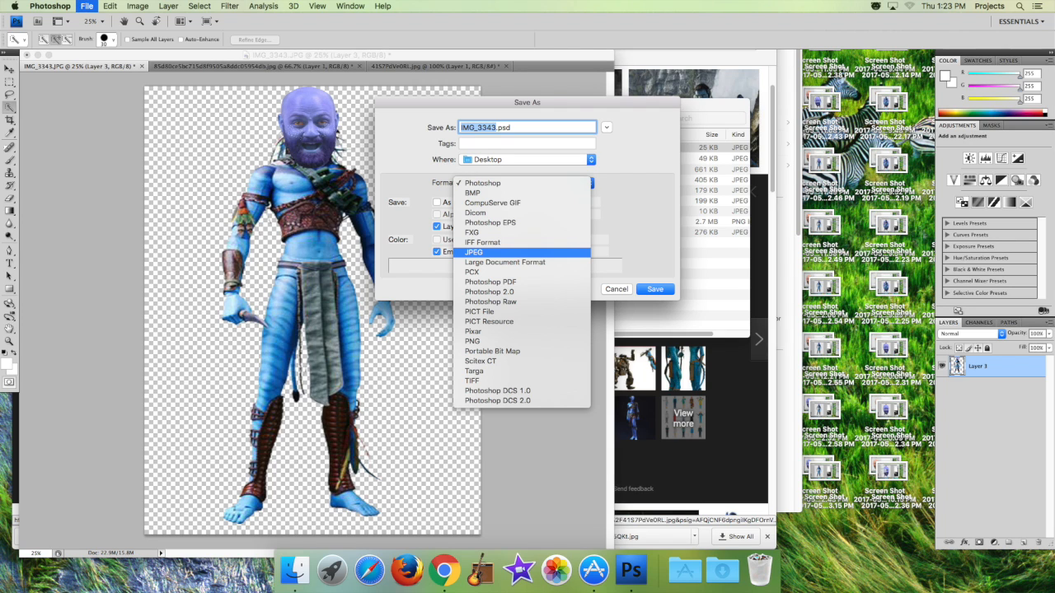
pyautogui.click(521, 253)
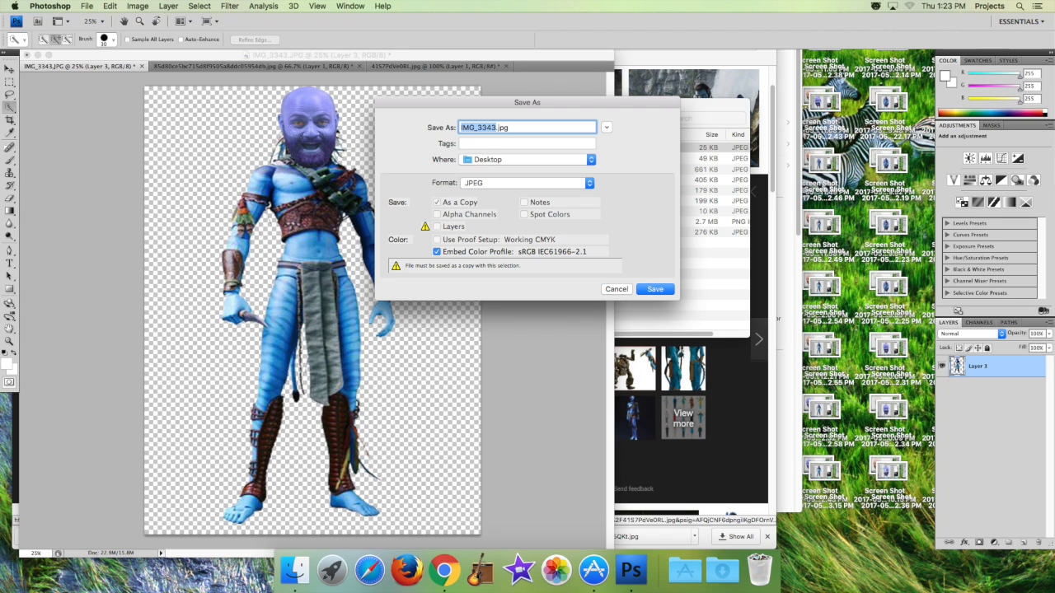
pyautogui.write('MR. MANAVATAR')
# Save a PNG copy of the image to the Desktop under the same name as the JPEG.
pyautogui.click(527, 182)
pyautogui.click(518, 349)
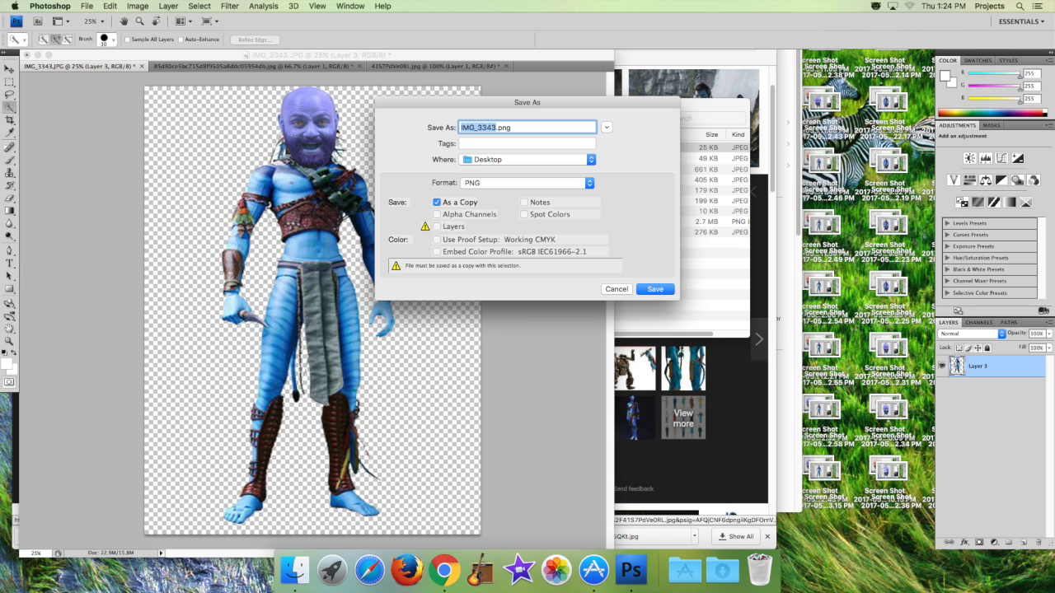
pyautogui.press('super+v')
pyautogui.press('Return')
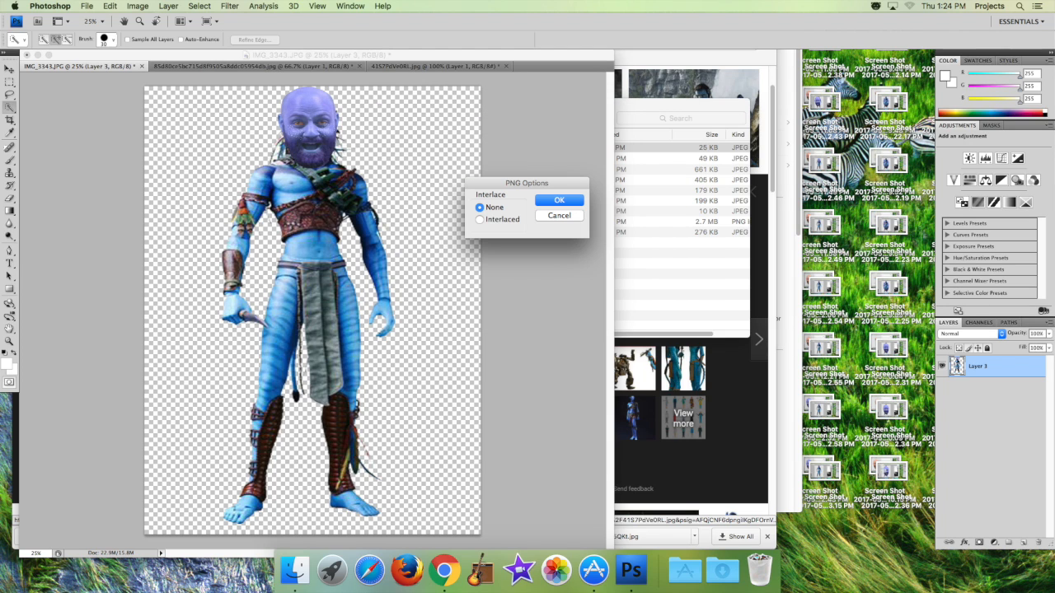